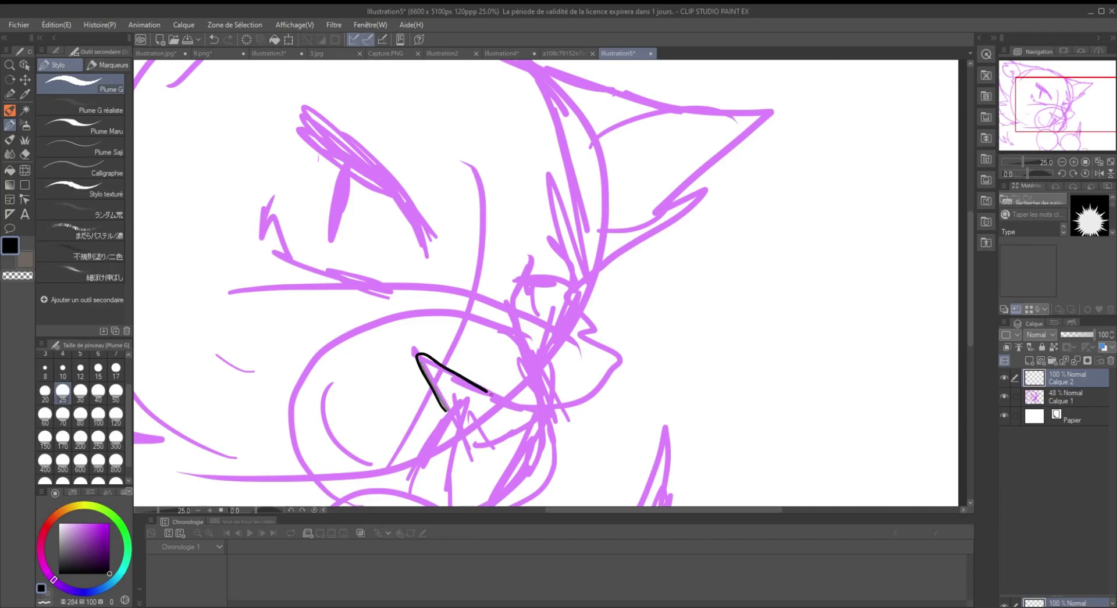
Ink both eyes with their slit pupils, the pointed fringe and the top of the head over the purple sketch
scroll(459, 432, down, 2)
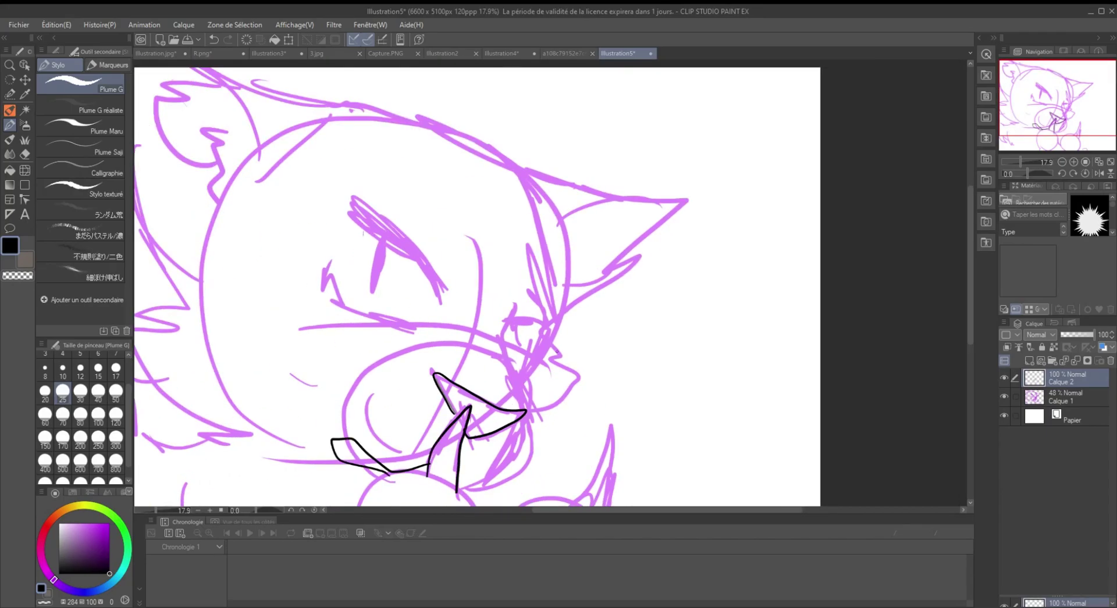
drag(442, 304, 339, 212)
drag(320, 262, 407, 328)
drag(512, 317, 515, 344)
drag(382, 106, 607, 317)
drag(442, 304, 605, 314)
scroll(601, 309, down, 1)
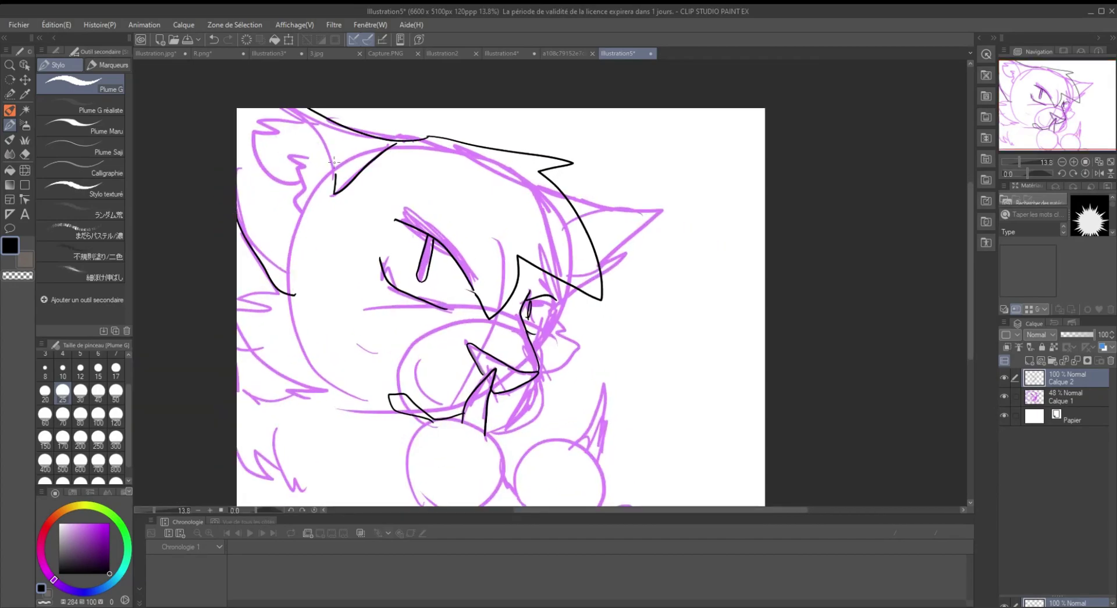
Ink the near ear, the jagged cheek and neck fur, and the two rounded paw shapes below the muzzle
drag(268, 121, 289, 178)
drag(268, 172, 289, 228)
drag(316, 176, 301, 225)
drag(255, 349, 304, 398)
drag(251, 378, 239, 411)
drag(245, 416, 238, 477)
drag(419, 499, 457, 415)
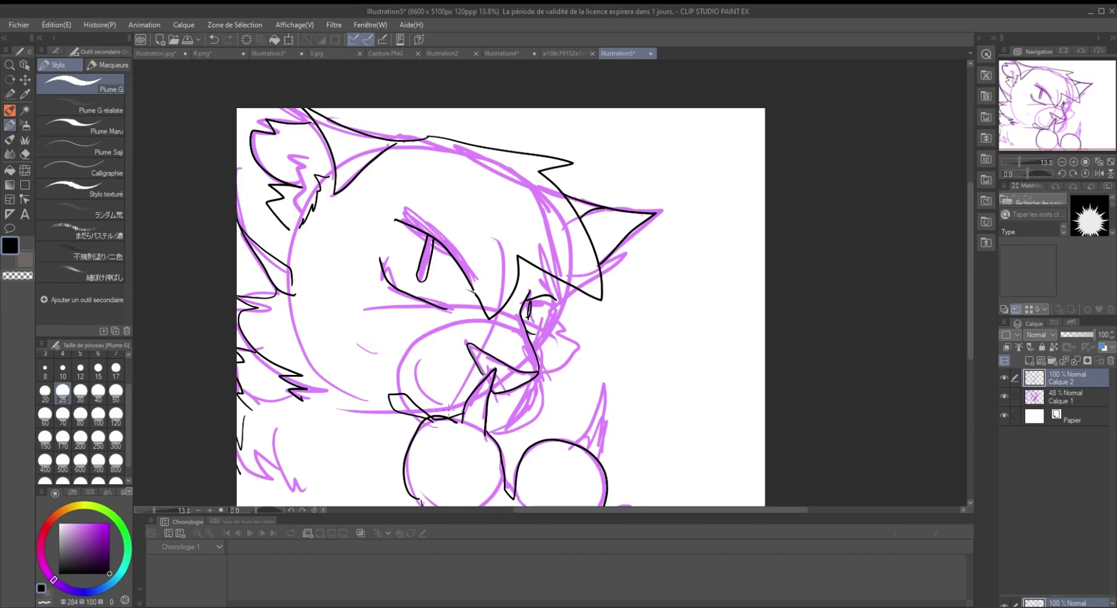
Ink the curved claws, the chest and cheek fur tufts, and the far side of the face
drag(620, 444, 612, 424)
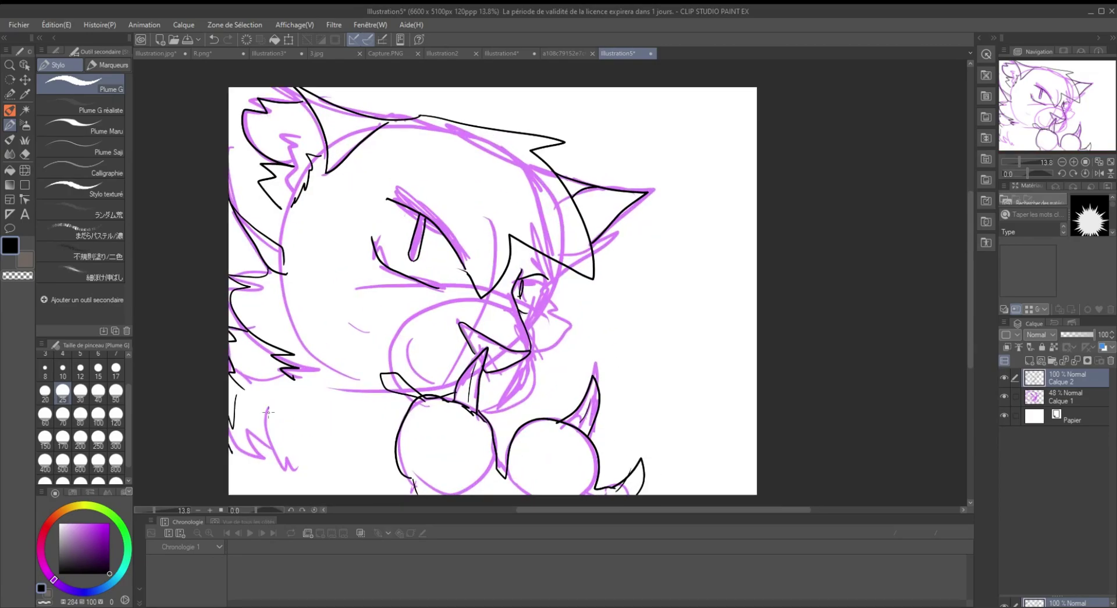
drag(248, 435, 317, 488)
drag(294, 380, 355, 395)
drag(567, 320, 554, 269)
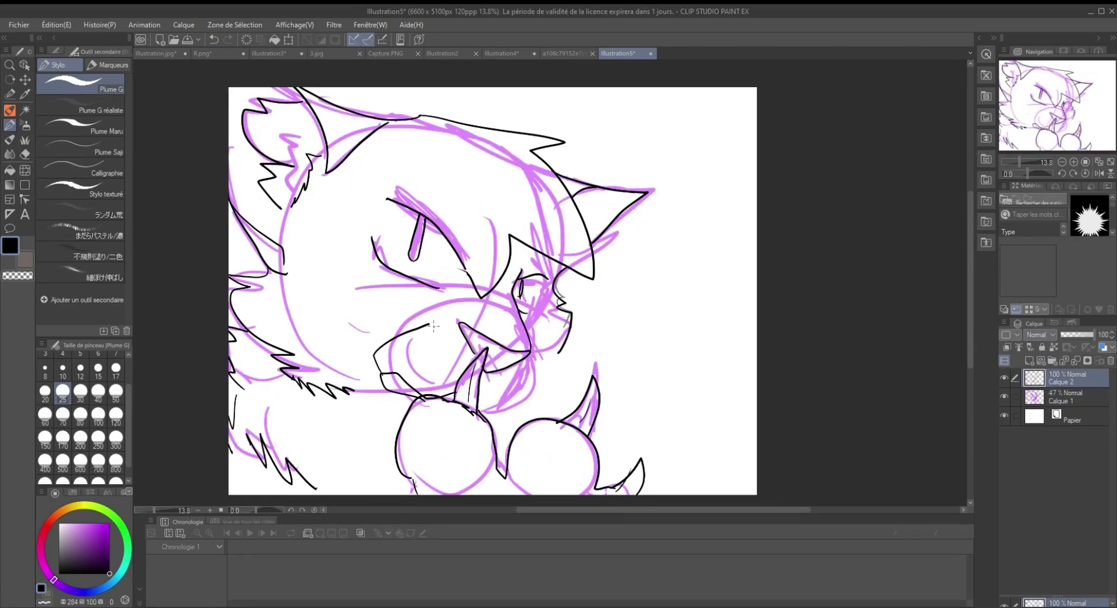
Delete the purple sketch layer Calque 1 and make the line art layer Calque 2 active
click(1064, 397)
click(1110, 361)
click(1065, 378)
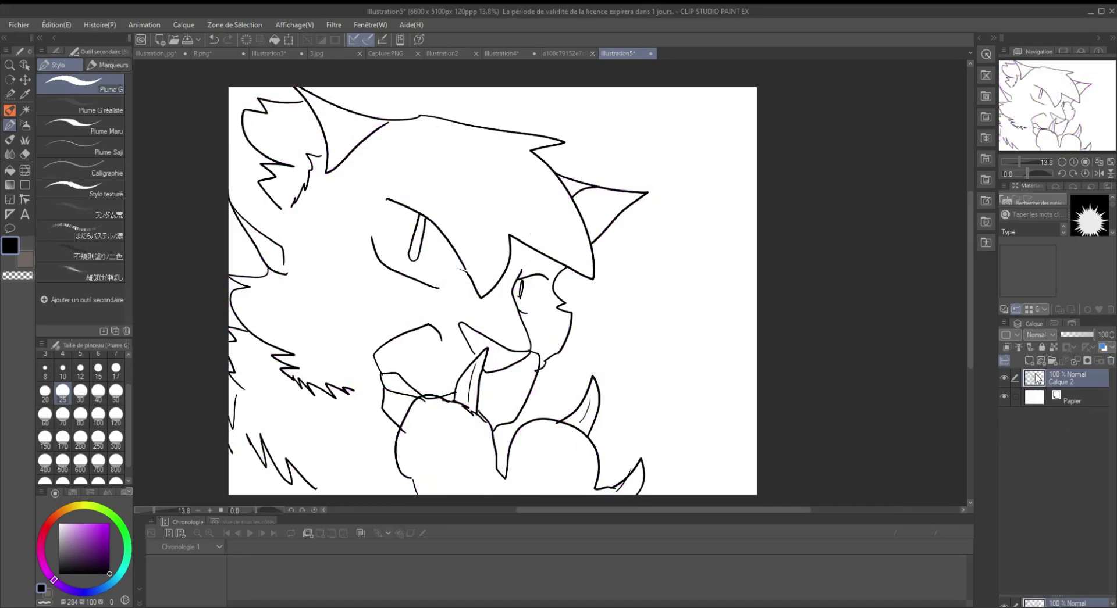
Erase the overlapping snout and jaw lines and redraw the mouth curve on the line art
key(e)
drag(378, 349, 442, 401)
key(p)
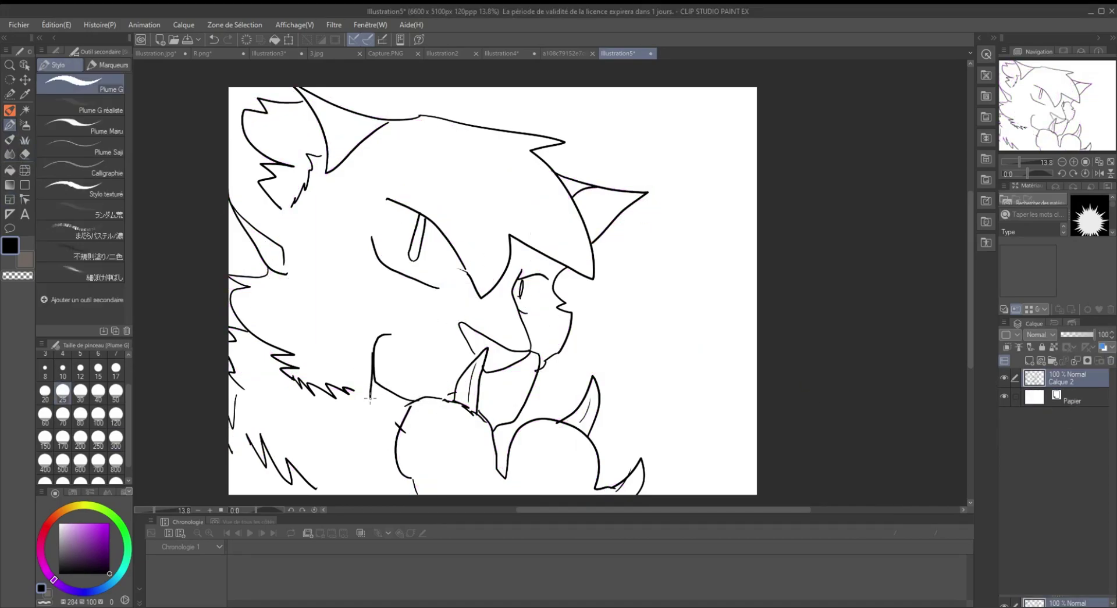
Close the outlines of both eyes and add inner-ear details and fine fur strokes along the cheek and neck
drag(385, 168, 396, 244)
key(ctrl+z)
key(ctrl+z)
drag(603, 217, 589, 187)
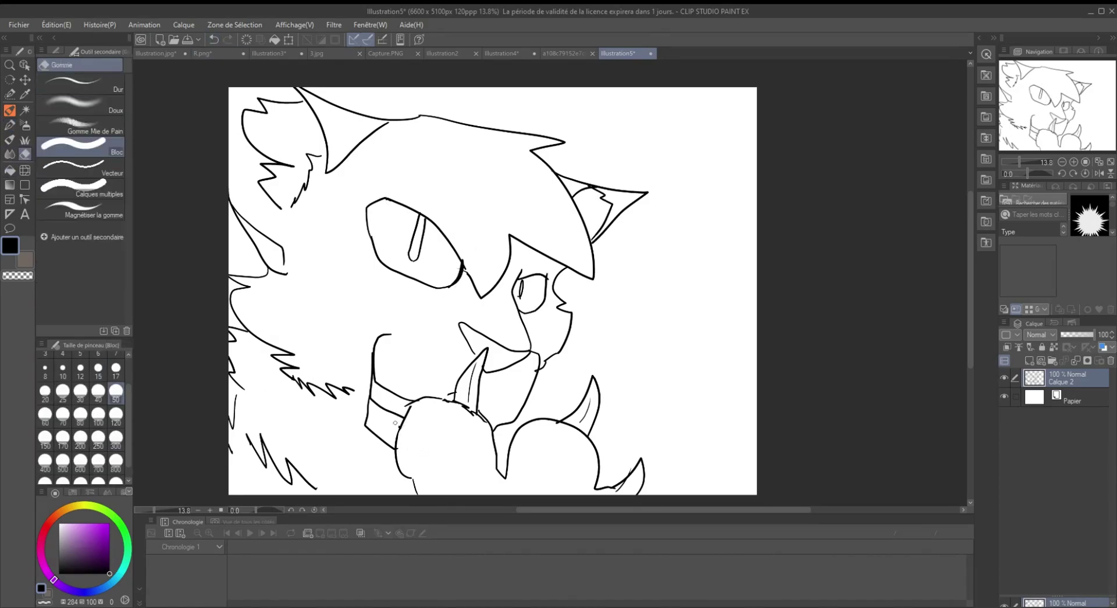
drag(236, 346, 317, 425)
drag(304, 243, 344, 377)
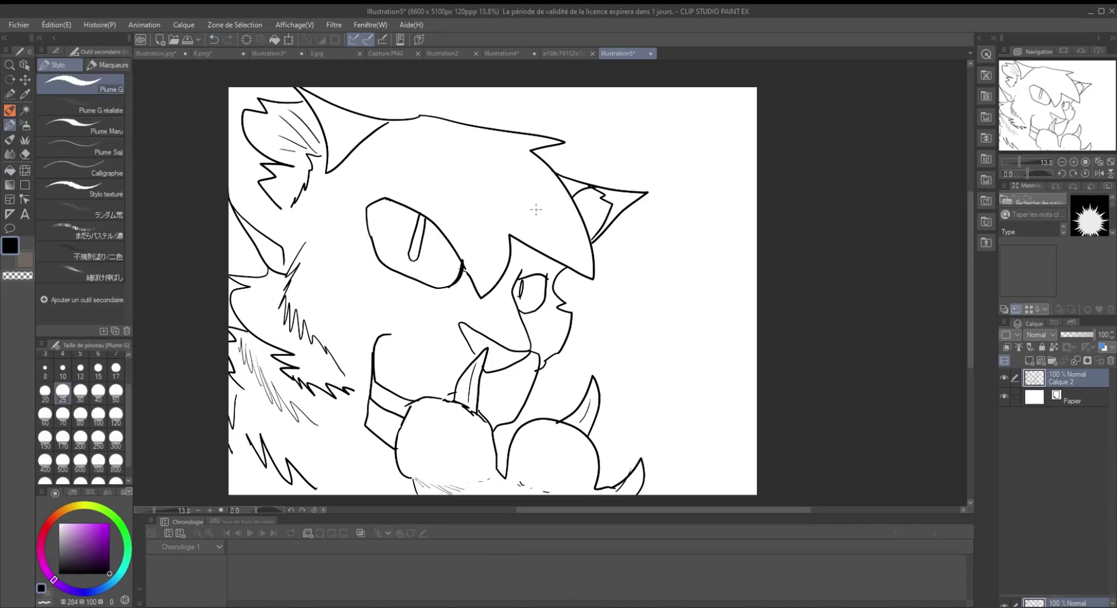
Select the large near eye and move it slightly down on the face
key(m)
drag(407, 192, 442, 291)
key(ctrl+t)
drag(418, 244, 424, 261)
key(Return)
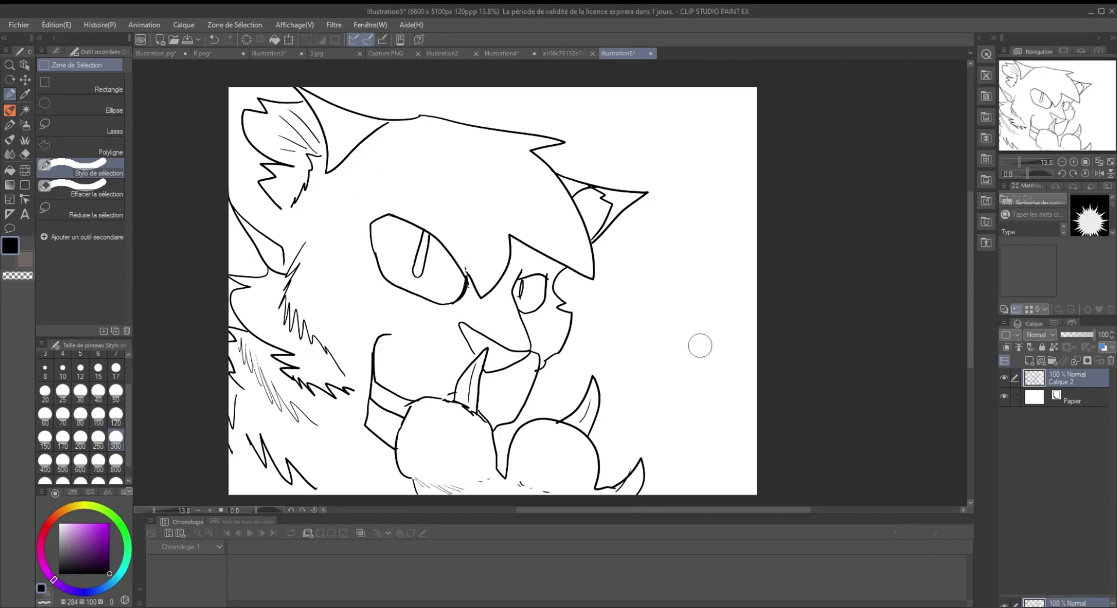
Create a layer beneath the line art and fill the head, ears, jaw and body with mid grey
click(1029, 362)
key(g)
alt+click(454, 194)
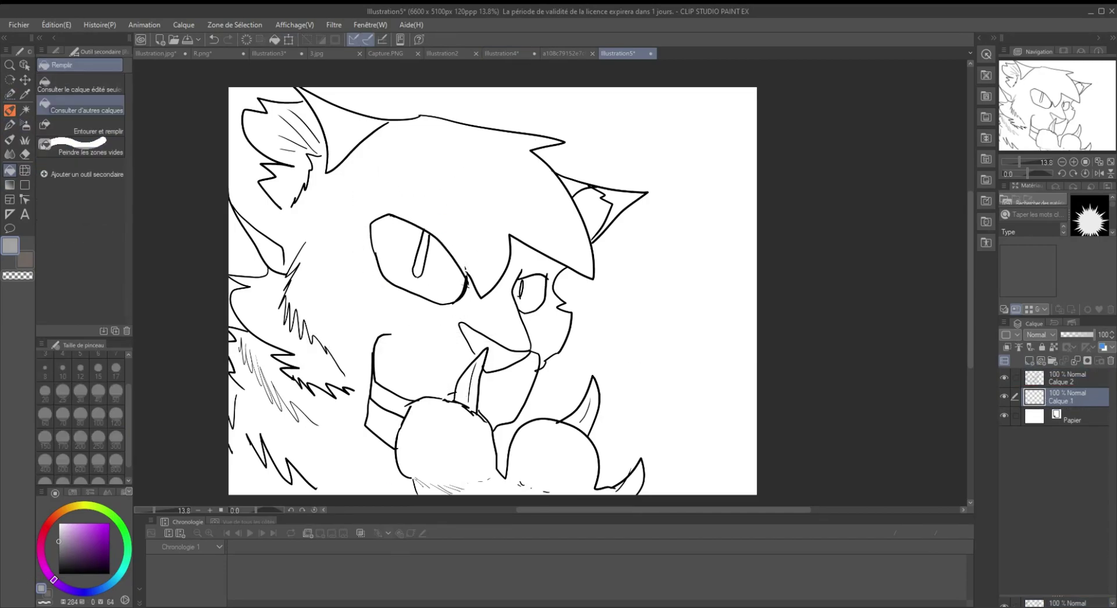
click(326, 262)
click(587, 204)
click(384, 425)
Paint the narrow strip along the mouth pale yellow with darker olive shading
click(80, 504)
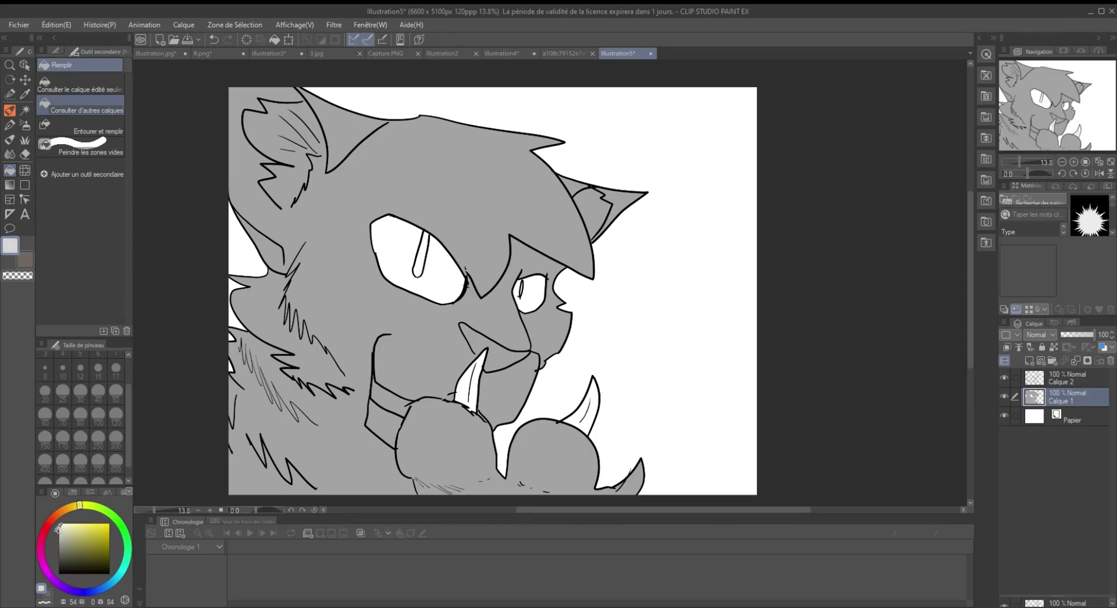
key(p)
scroll(317, 357, up, 4)
mouse_move(448, 434)
mouse_down()
mouse_move(480, 445)
mouse_move(477, 466)
mouse_move(506, 459)
mouse_up()
click(73, 534)
key(ctrl+0)
Create a new layer above the grey fill and fill the pupils of both eyes red
key(ctrl+shift+n)
scroll(639, 279, up, 2)
click(57, 524)
click(52, 518)
click(109, 534)
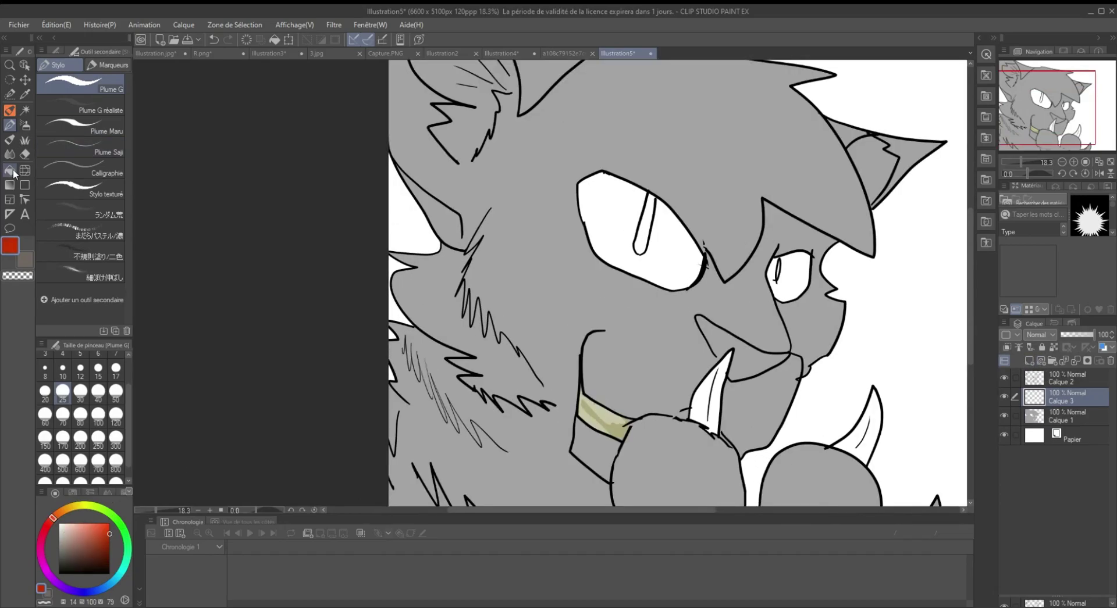
key(g)
click(610, 233)
click(791, 280)
key(ctrl+z)
key(ctrl+z)
click(642, 224)
Fill the irises of both eyes with bright blue
click(108, 525)
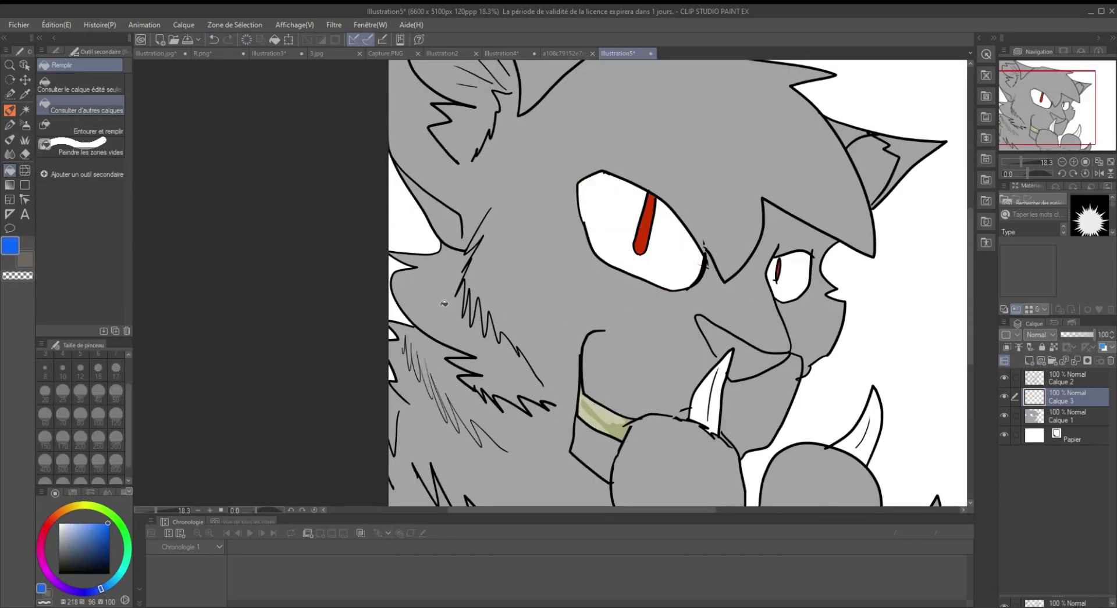
click(611, 232)
click(791, 279)
Paint a dark background on a new layer below the fur with a size 800 pen and lower its opacity to 0 %
key(ctrl+shift+n)
click(58, 572)
key(p)
click(116, 462)
scroll(756, 291, down, 2)
mouse_move(605, 151)
mouse_down()
mouse_move(917, 242)
mouse_move(860, 442)
mouse_up()
scroll(756, 291, up, 2)
click(1068, 416)
click(59, 566)
click(1059, 435)
drag(1096, 335, 1083, 335)
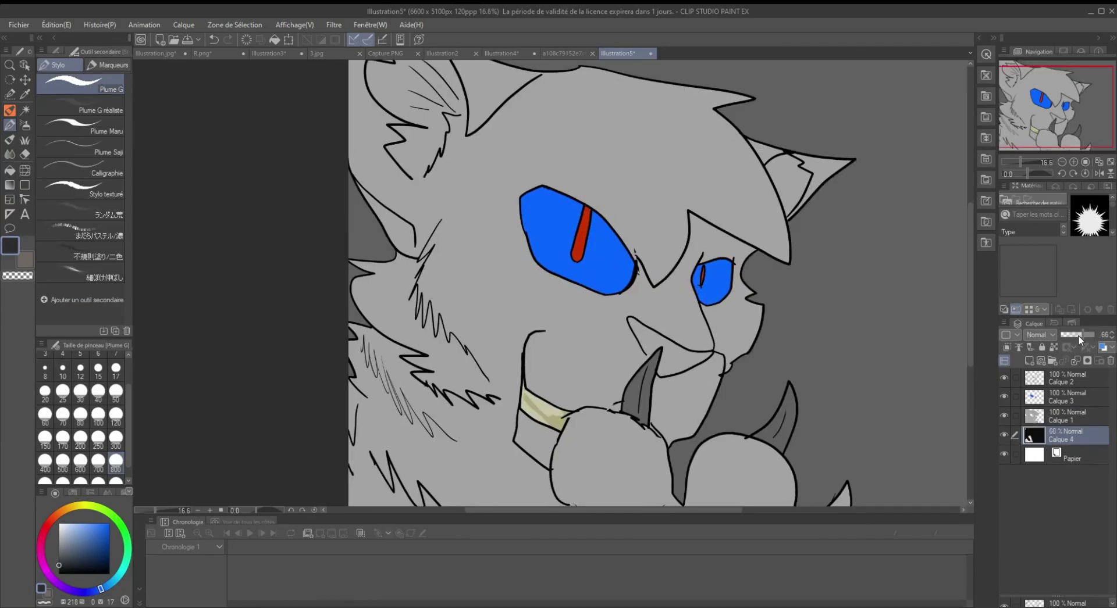
On layer Calque 1, draw a jagged marking edge across the cheek and fill the head above it dark grey
click(1058, 416)
mouse_move(442, 244)
mouse_down()
mouse_move(512, 186)
mouse_move(427, 232)
mouse_up()
key(ctrl+z)
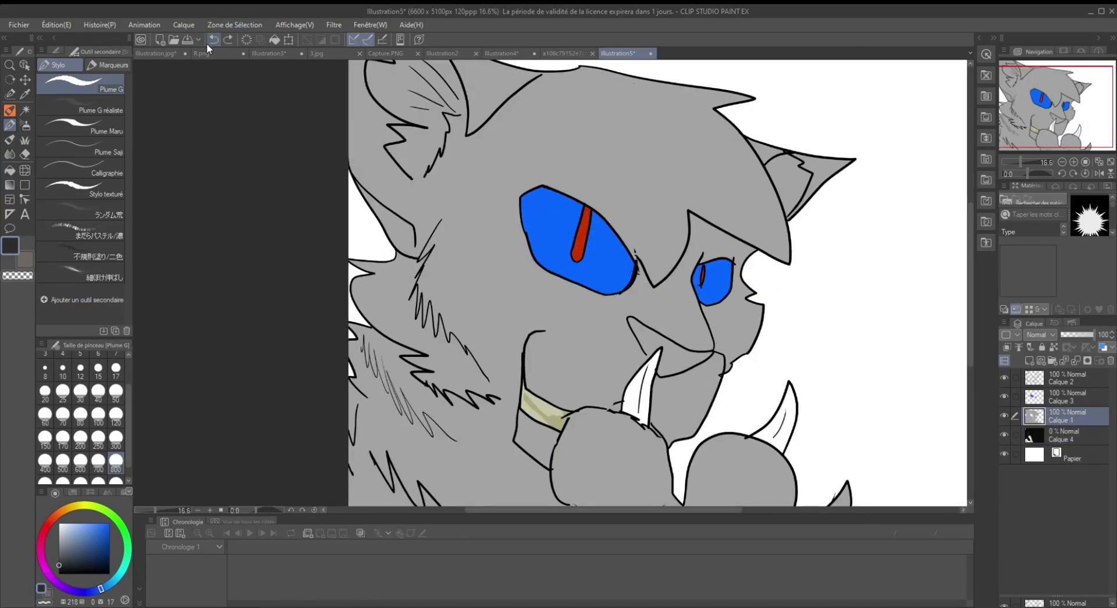
key(g)
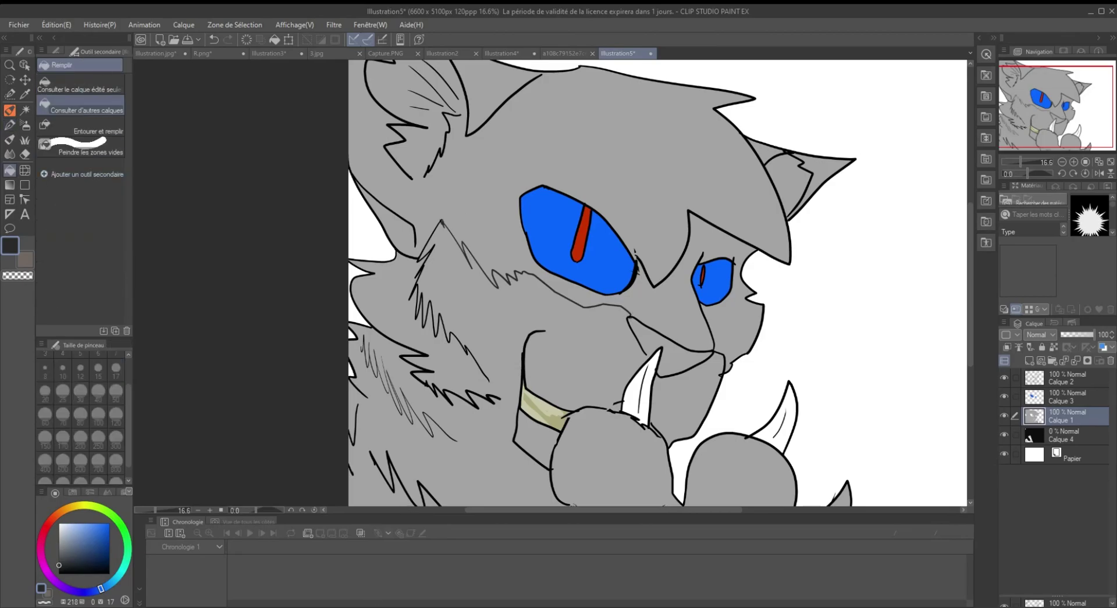
click(582, 151)
Outline pointed streaks in the fringe and fill them with the lighter grey
key(p)
drag(611, 182, 663, 249)
drag(674, 143, 756, 224)
drag(681, 90, 716, 100)
key(g)
click(756, 186)
key(ctrl+z)
key(p)
click(10, 153)
key(ctrl+y)
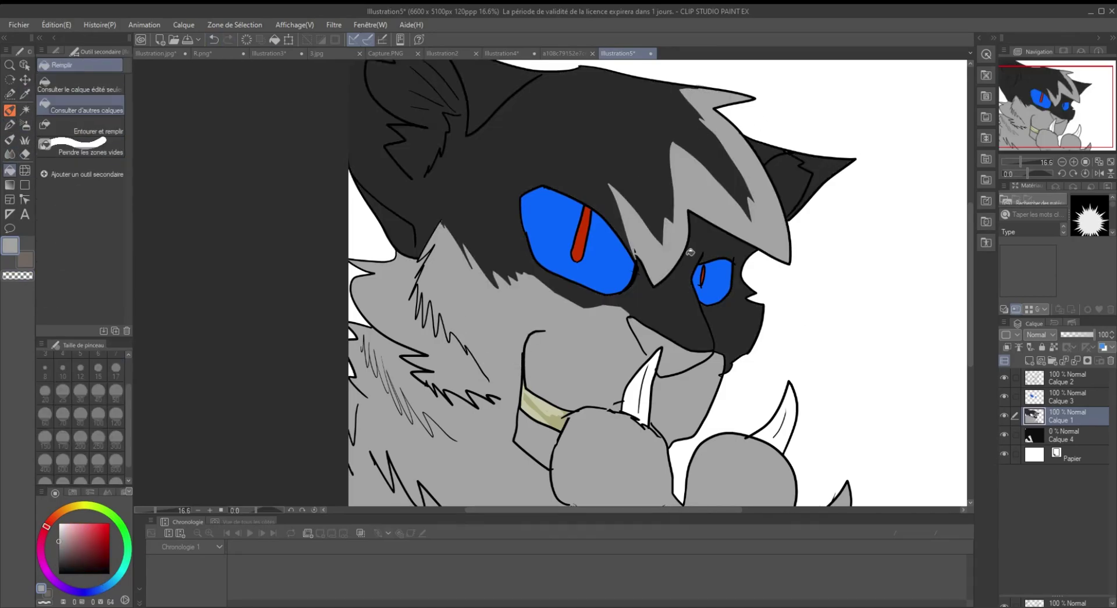
Blur the fringe streaks so the light grey tips fade smoothly into the dark fur
click(87, 107)
drag(573, 169, 651, 244)
scroll(669, 175, up, 1)
mouse_move(674, 137)
mouse_down()
mouse_move(683, 210)
mouse_move(663, 232)
mouse_move(744, 186)
mouse_move(768, 210)
mouse_move(704, 116)
mouse_move(668, 244)
mouse_up()
drag(692, 192, 686, 81)
scroll(686, 146, up, 2)
On the eye colour layer Calque 3, recolour the pupils of both eyes black
drag(209, 418, 2, 418)
key(alt+bracketright)
key(i)
click(494, 232)
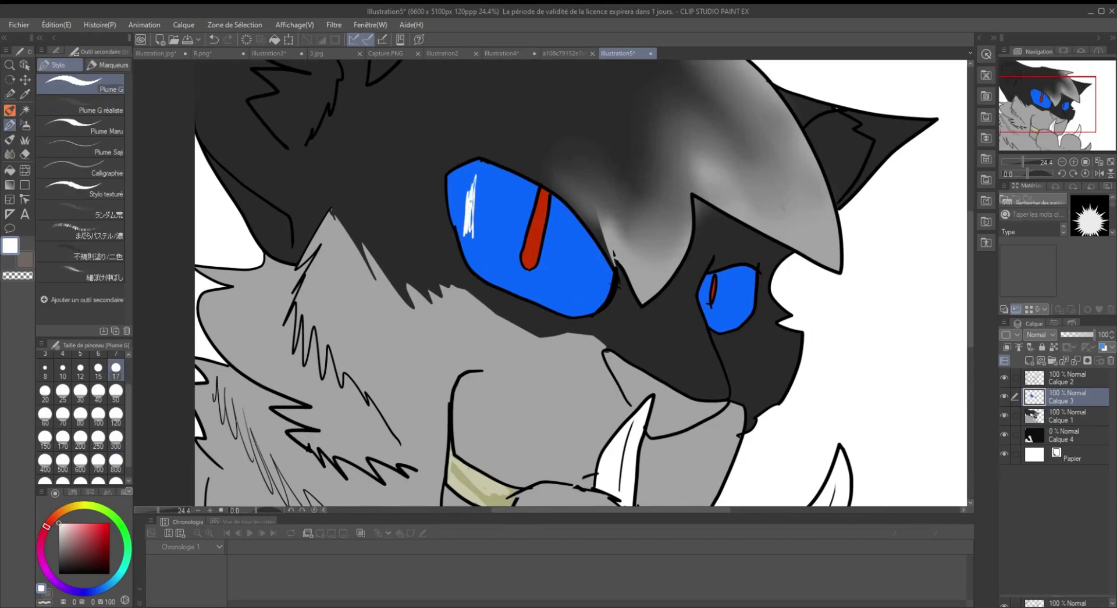
key(p)
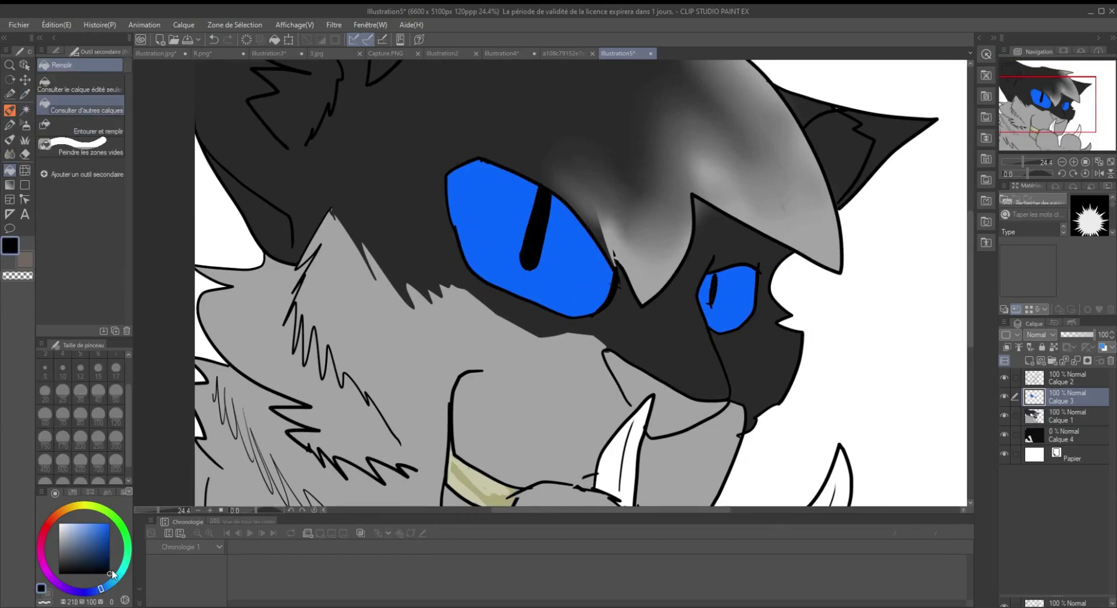
Mark off the upper part of both irises and fill it with dark navy blue
drag(703, 305, 752, 302)
mouse_move(449, 212)
mouse_down()
mouse_move(520, 226)
mouse_move(553, 294)
mouse_up()
key(g)
click(489, 186)
click(573, 238)
click(730, 285)
click(705, 288)
Paint lighter blue tones and pale highlights into the lower irises, blending them and undoing the last strokes
key(b)
drag(483, 250, 585, 303)
drag(717, 326, 740, 303)
key(j)
mouse_move(492, 235)
mouse_down()
mouse_move(472, 273)
mouse_move(515, 276)
mouse_move(501, 262)
mouse_move(521, 284)
mouse_move(585, 299)
mouse_move(605, 250)
mouse_up()
mouse_move(454, 203)
mouse_down()
mouse_move(503, 225)
mouse_move(538, 291)
mouse_up()
key(ctrl+z)
key(ctrl+z)
key(ctrl+z)
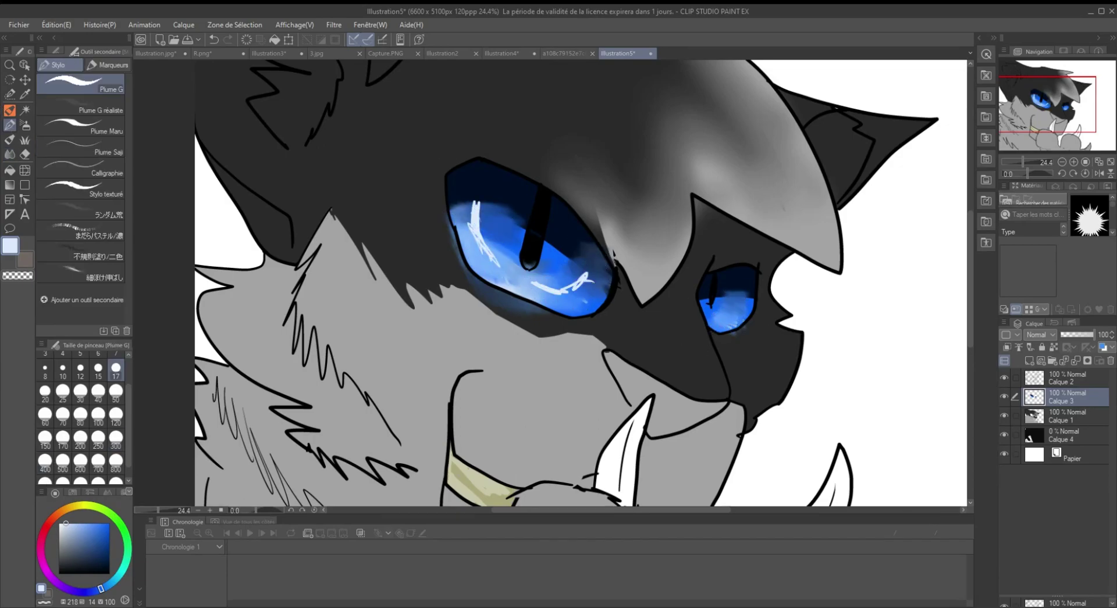
Soften the pale highlights into the blue of both irises with the Flou blending tool
click(87, 105)
drag(466, 203, 587, 291)
drag(716, 291, 744, 329)
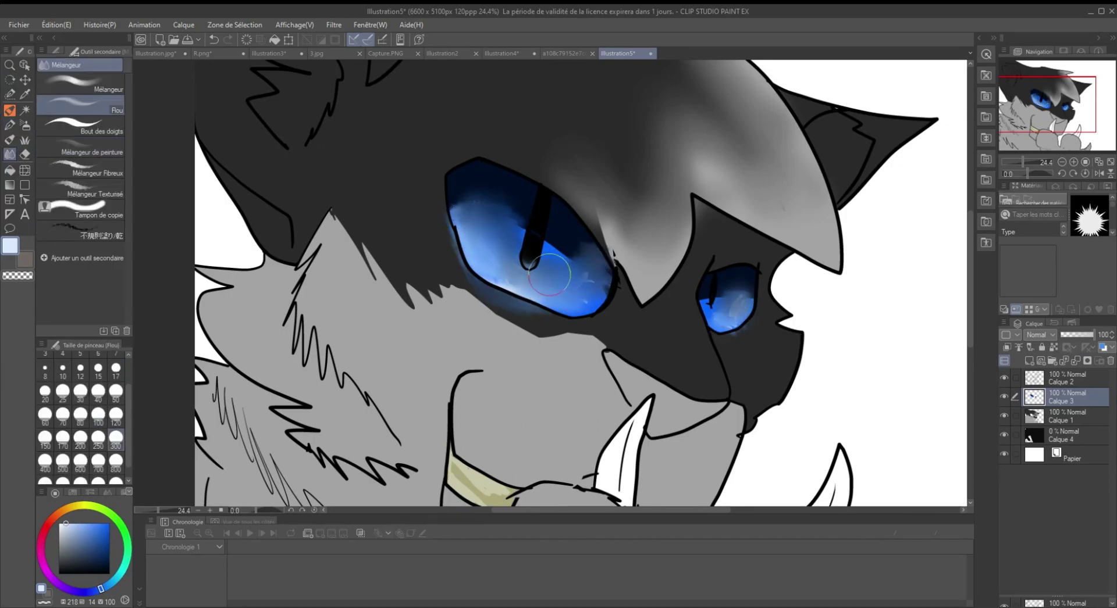
drag(582, 279, 500, 221)
drag(710, 288, 744, 340)
Draw fine light and blue reflection strokes in both irises and undo the last changes
click(10, 125)
drag(495, 253, 538, 288)
drag(712, 311, 743, 307)
alt+click(523, 274)
drag(474, 203, 500, 273)
key(e)
key(ctrl+z)
key(ctrl+z)
key(ctrl+z)
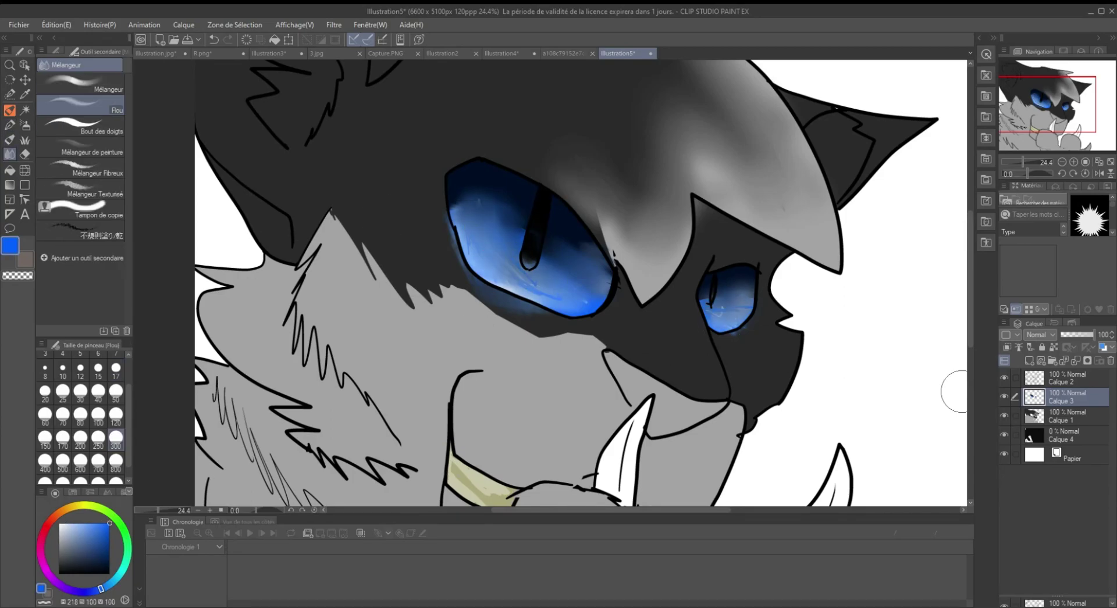
Duplicate the eye layer Calque 3 and set the copy's blending mode to Ajouter (éclat)
right_click(1039, 399)
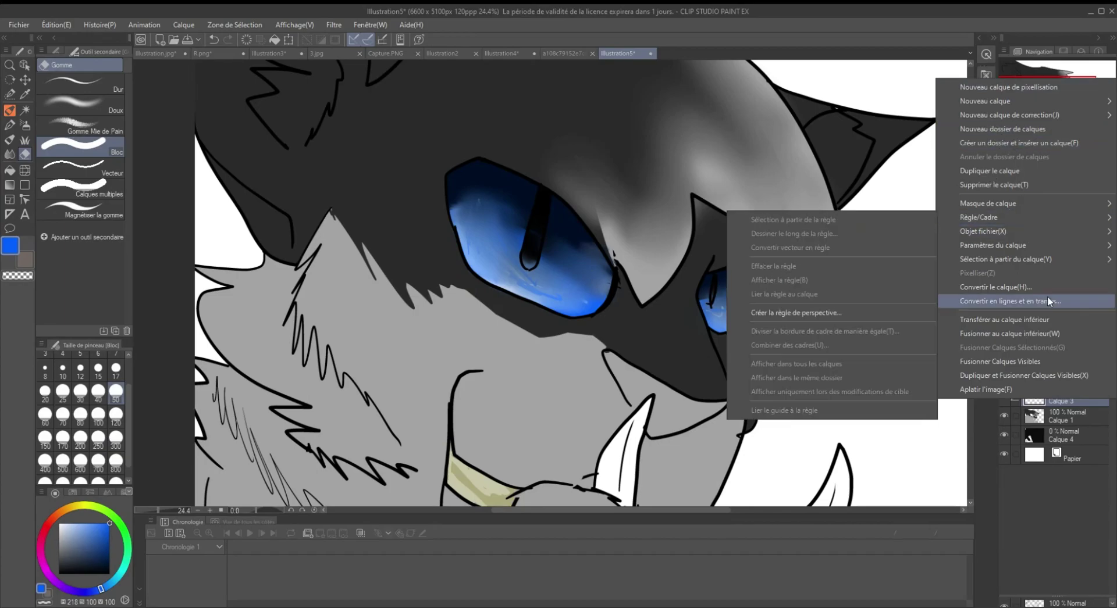
click(1045, 273)
click(1039, 334)
click(1043, 163)
click(1093, 335)
click(1096, 336)
scroll(720, 297, down, 3)
scroll(720, 296, up, 4)
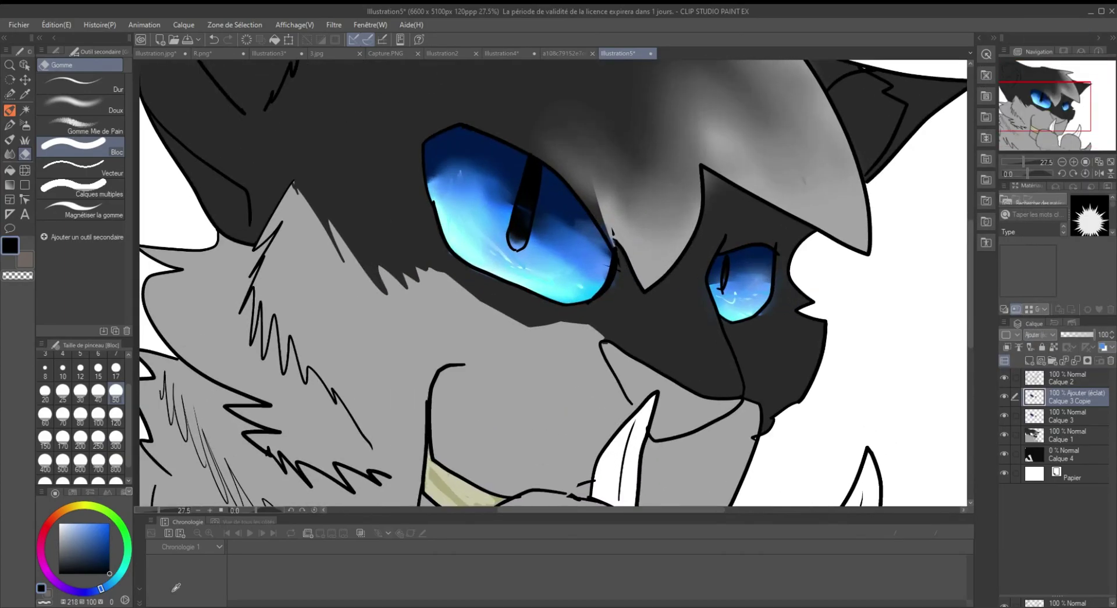
Raise the background layer Calque 4 to 100 % opacity and make the fur layer Calque 1 active
key(p)
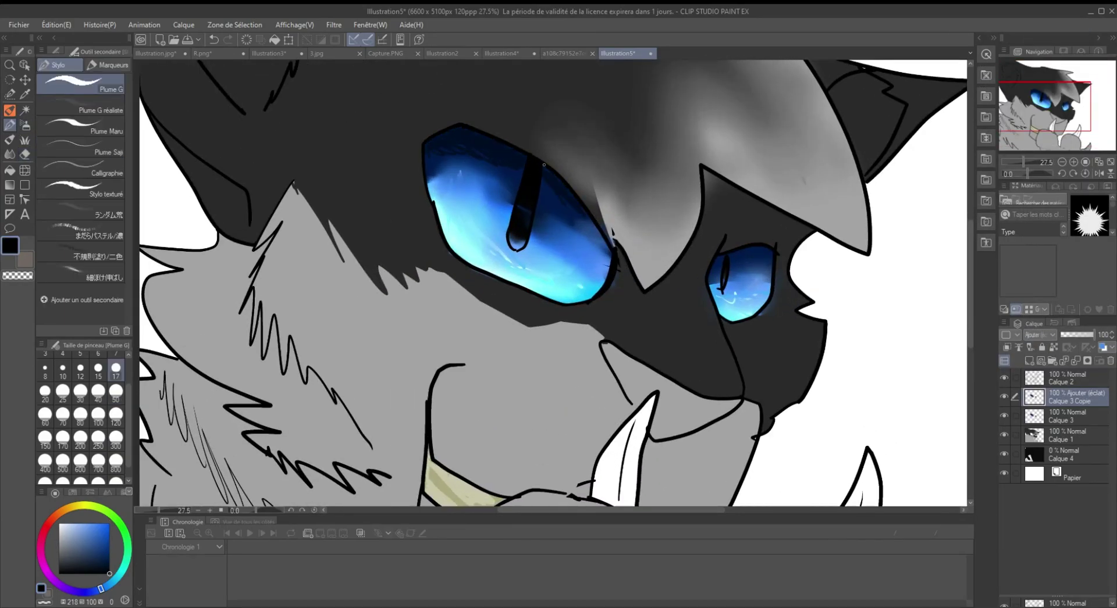
click(1065, 454)
click(1094, 336)
scroll(550, 199, down, 3)
click(1064, 436)
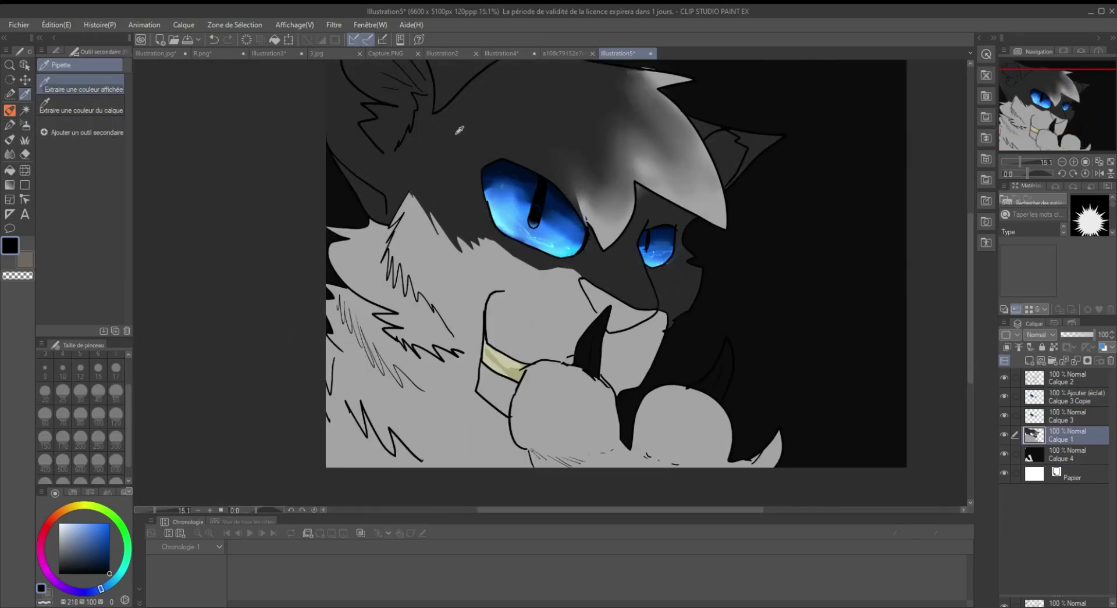
Try to fill the dark head fur beside the near ear with a darker tone
key(i)
click(11, 156)
scroll(405, 232, down, 1)
key(g)
click(437, 130)
key(ctrl+z)
key(ctrl+y)
key(ctrl+z)
scroll(465, 140, up, 3)
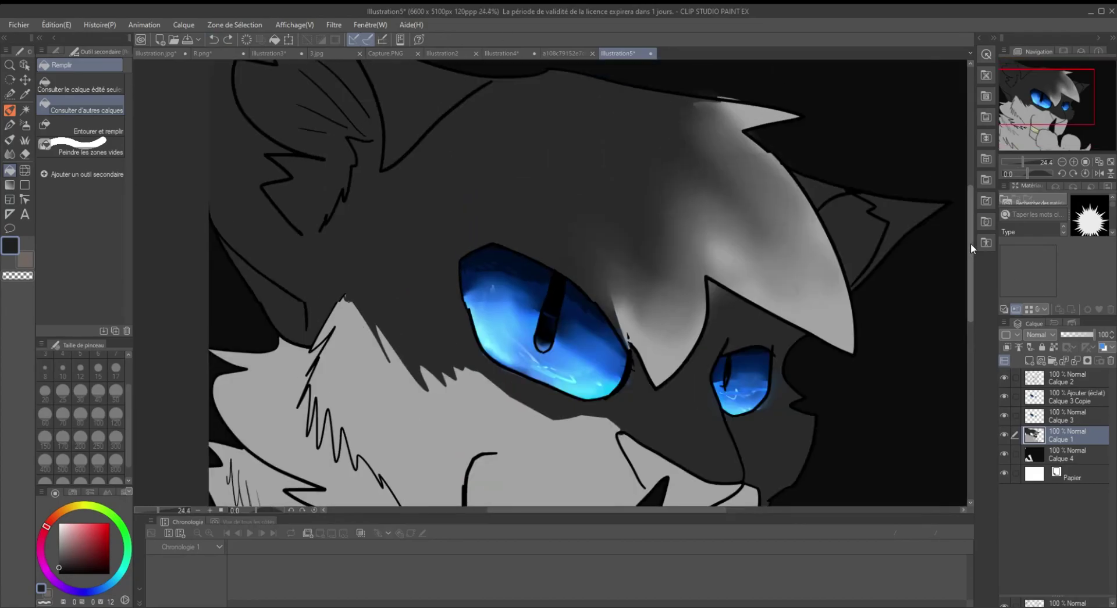
Fill the shaded areas of the ears with a near-black tone on layer Calque 1
key(p)
alt+click(372, 380)
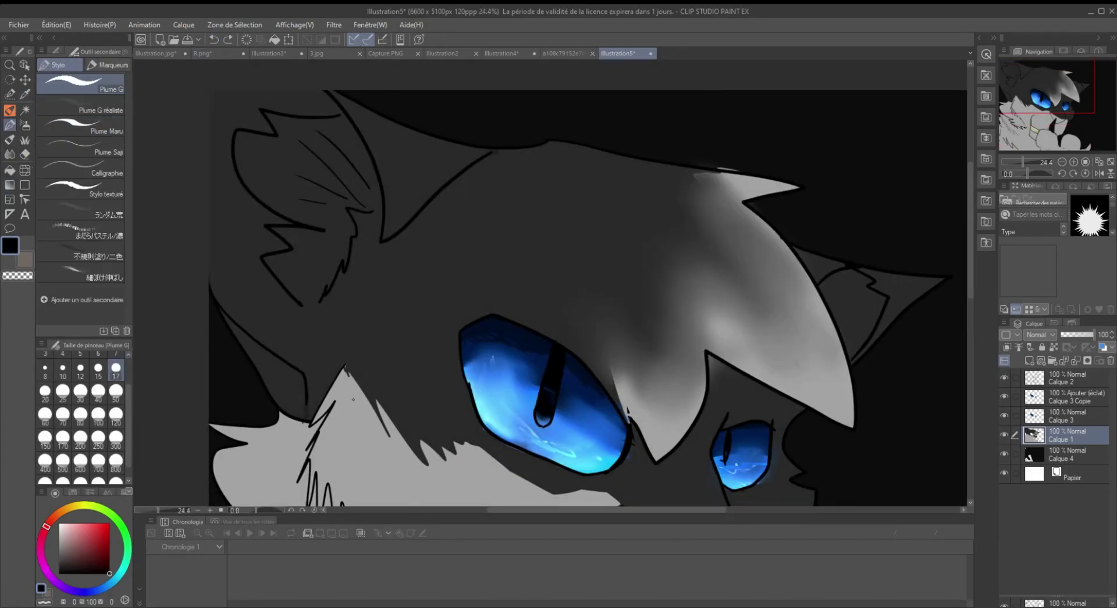
key(g)
key(g)
key(g)
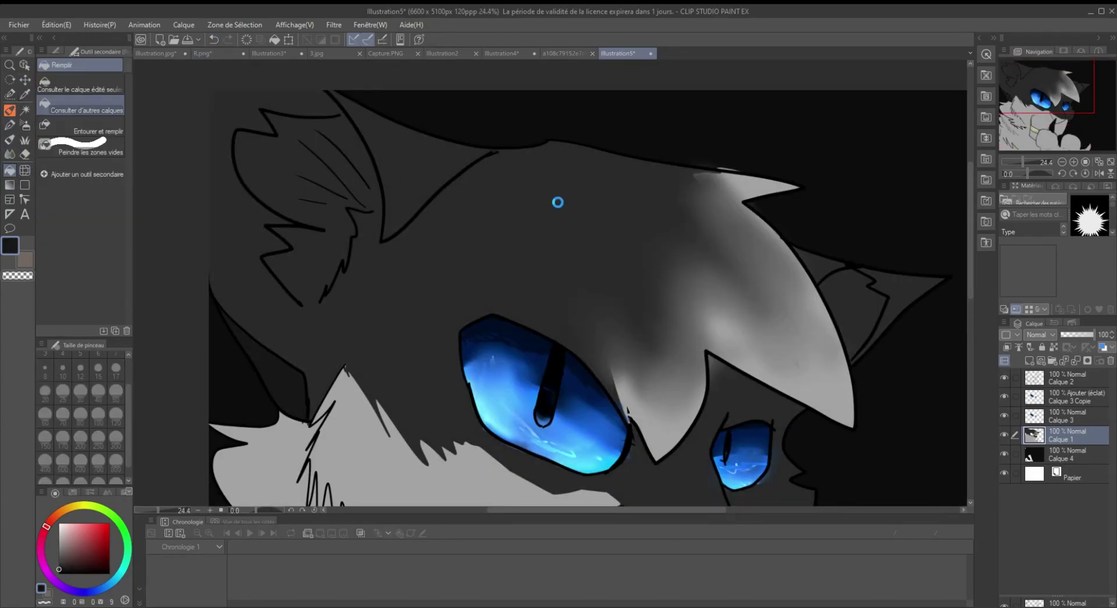
scroll(844, 246, down, 1)
Close the gap at the near ear's base with sampled dark grey and repaint the ear using a size 800 Plume G
key(p)
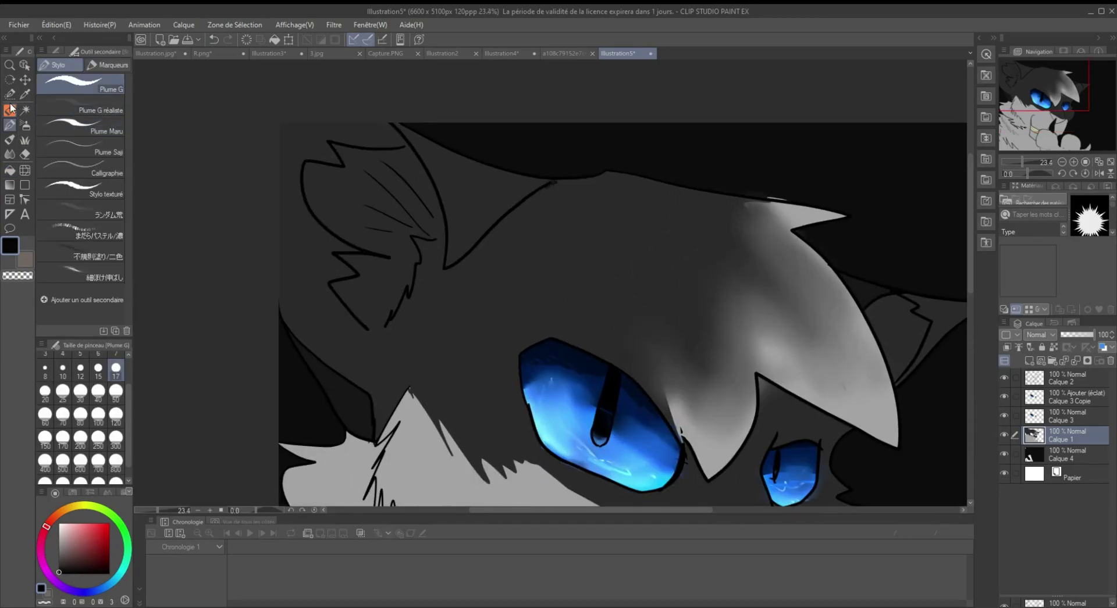
alt+click(407, 267)
drag(372, 348, 365, 381)
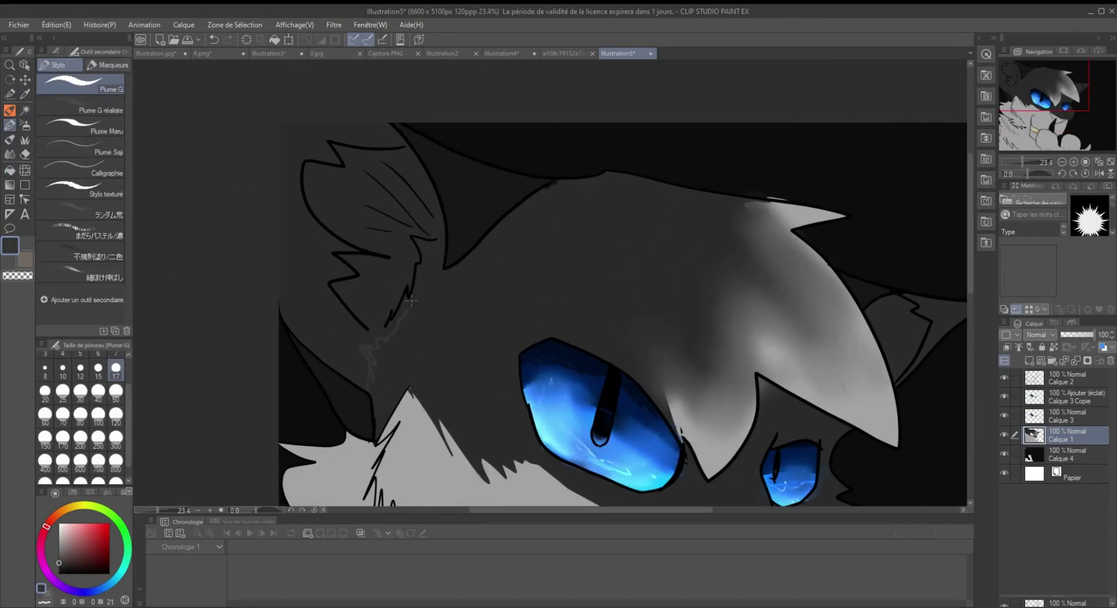
click(115, 461)
mouse_move(324, 162)
mouse_down()
mouse_move(329, 258)
mouse_move(386, 249)
mouse_move(414, 223)
mouse_up()
drag(268, 291, 386, 262)
Paint the transition between the near ear and the head in a sampled dark tone with a size 120 pen
click(116, 414)
alt+click(371, 365)
drag(372, 365, 433, 250)
scroll(433, 250, down, 2)
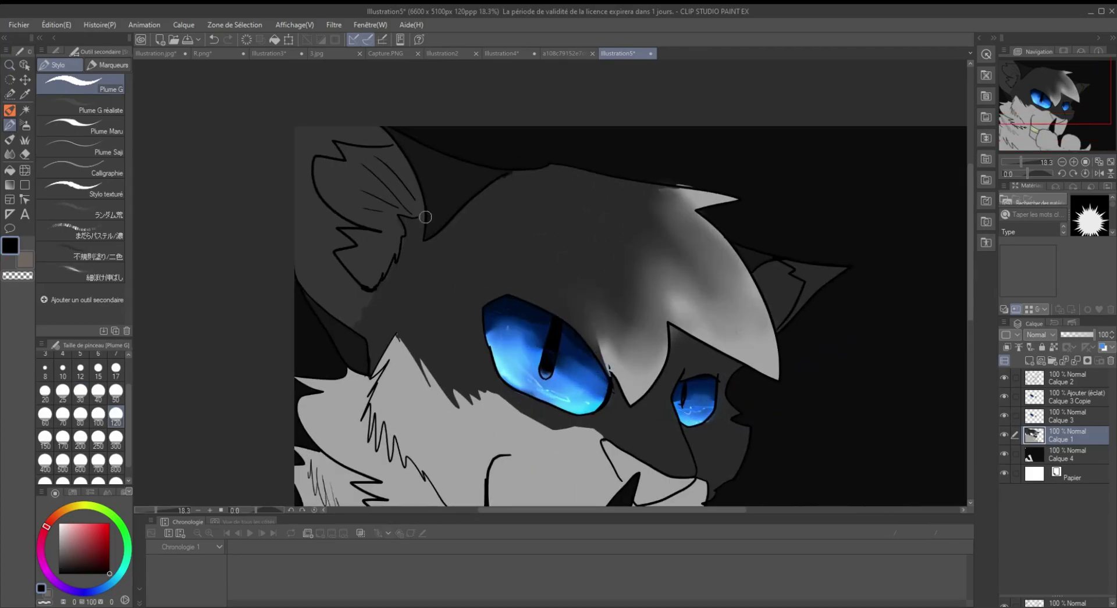
Fill the inner fur of the near ear with a lighter grey on layer Calque 1
key(g)
key(p)
key(g)
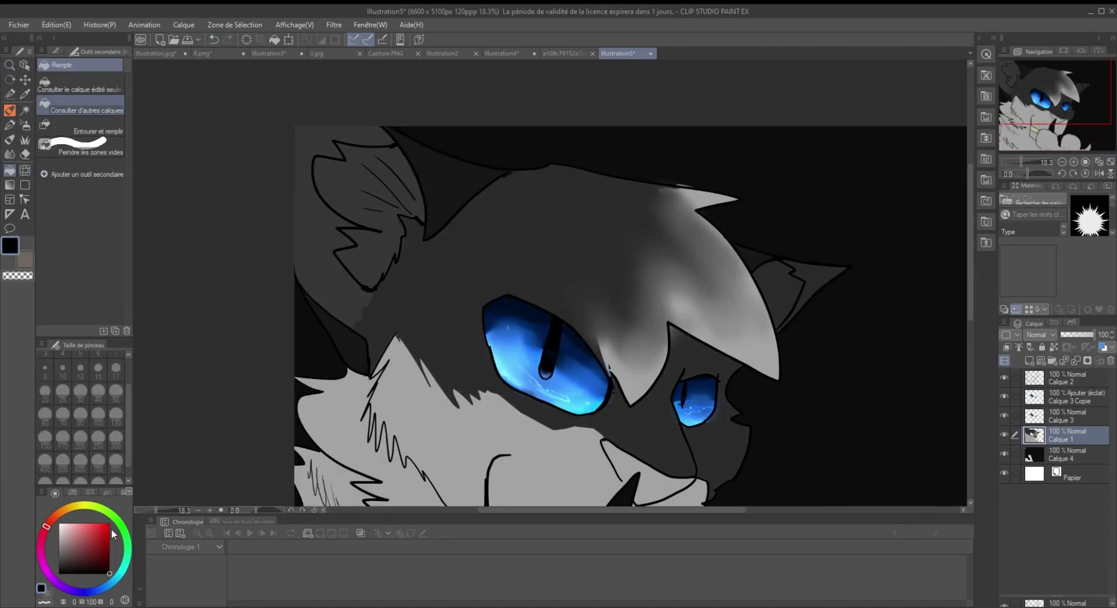
alt+click(723, 254)
click(376, 186)
alt+click(610, 253)
click(376, 186)
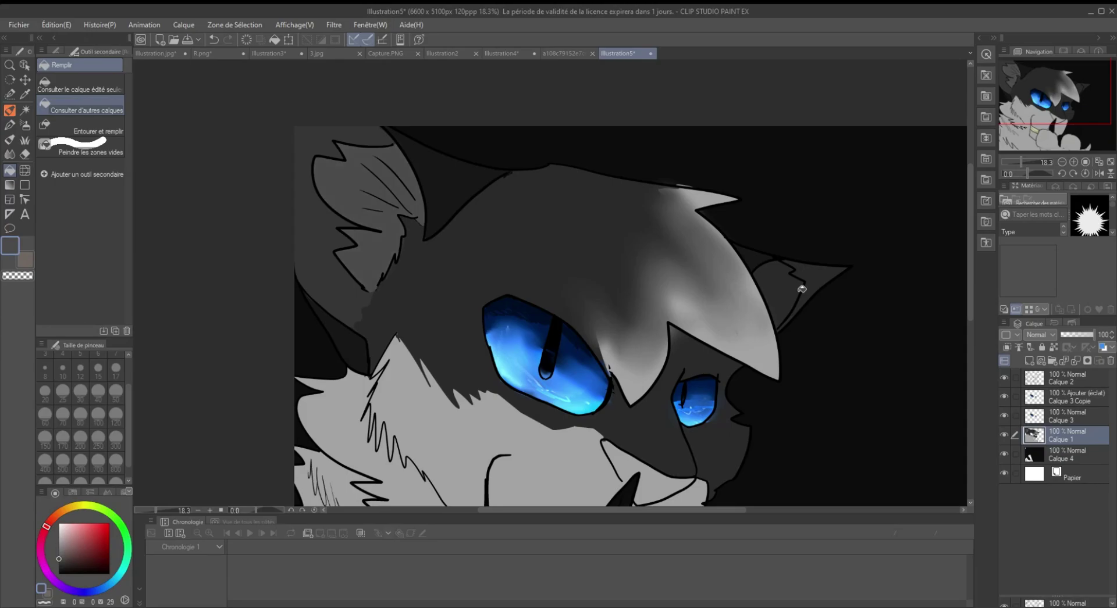
Colour the nose dark brown and tidy its outline with Plume G
scroll(802, 289, down, 3)
click(700, 415)
key(ctrl+z)
key(p)
scroll(608, 414, up, 4)
mouse_move(683, 317)
mouse_down()
mouse_move(695, 358)
mouse_move(734, 372)
mouse_up()
drag(711, 332, 672, 311)
alt+click(750, 381)
drag(739, 384, 776, 363)
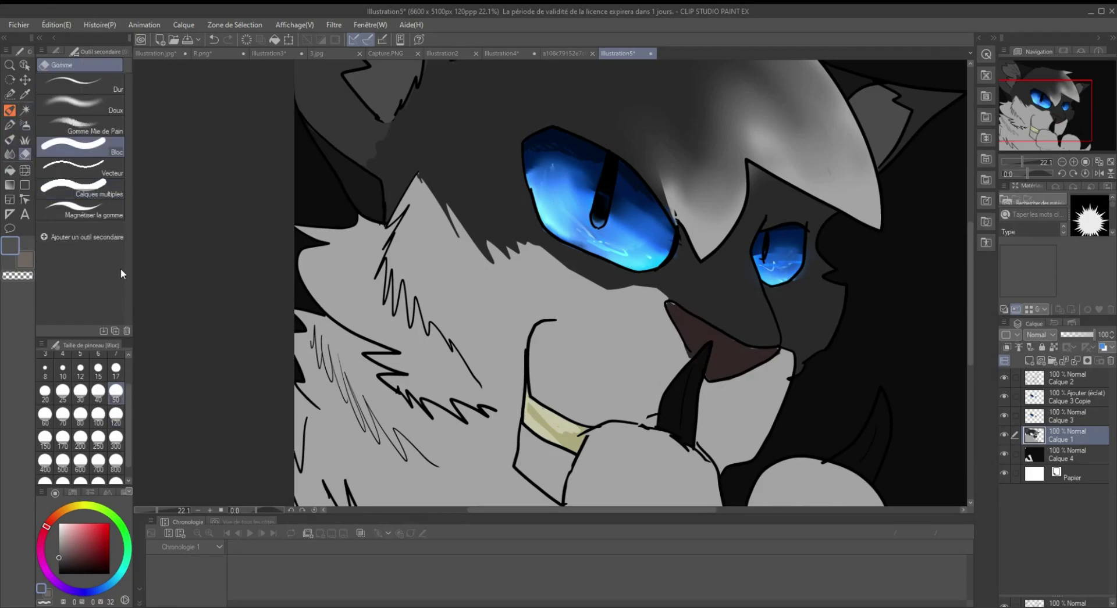
Fill the claws with dark grey while keeping the surrounding background black
click(10, 169)
scroll(773, 388, down, 2)
key(p)
drag(798, 164, 873, 355)
key(ctrl+z)
key(w)
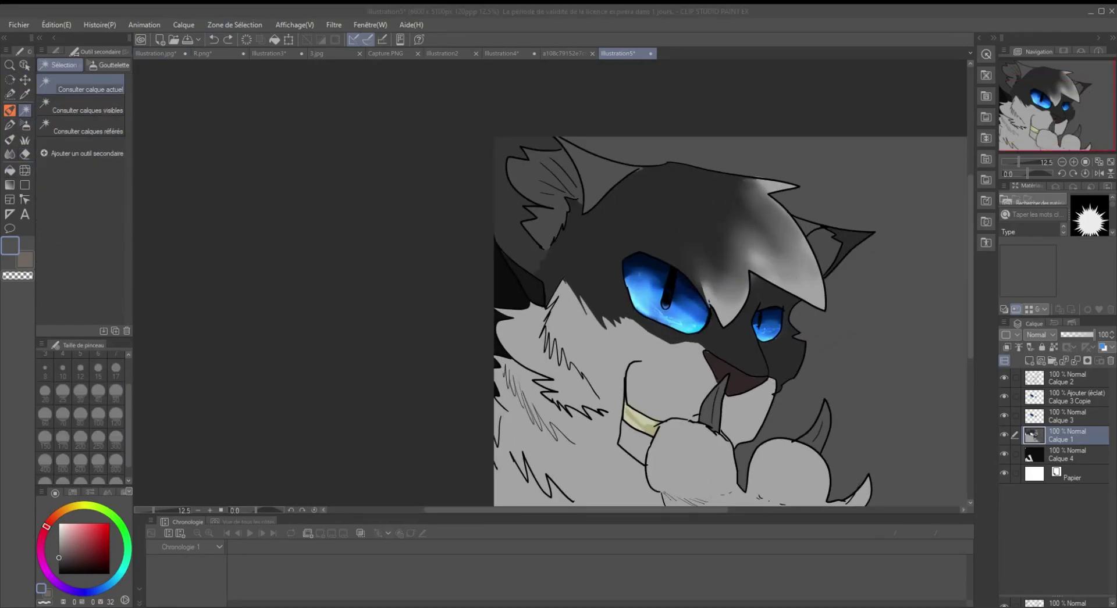
key(p)
scroll(553, 262, up, 2)
click(64, 94)
key(g)
click(663, 404)
Paint pale highlights on the claws, trim them with the eraser and blend them into the dark grey
click(10, 124)
drag(414, 254, 404, 279)
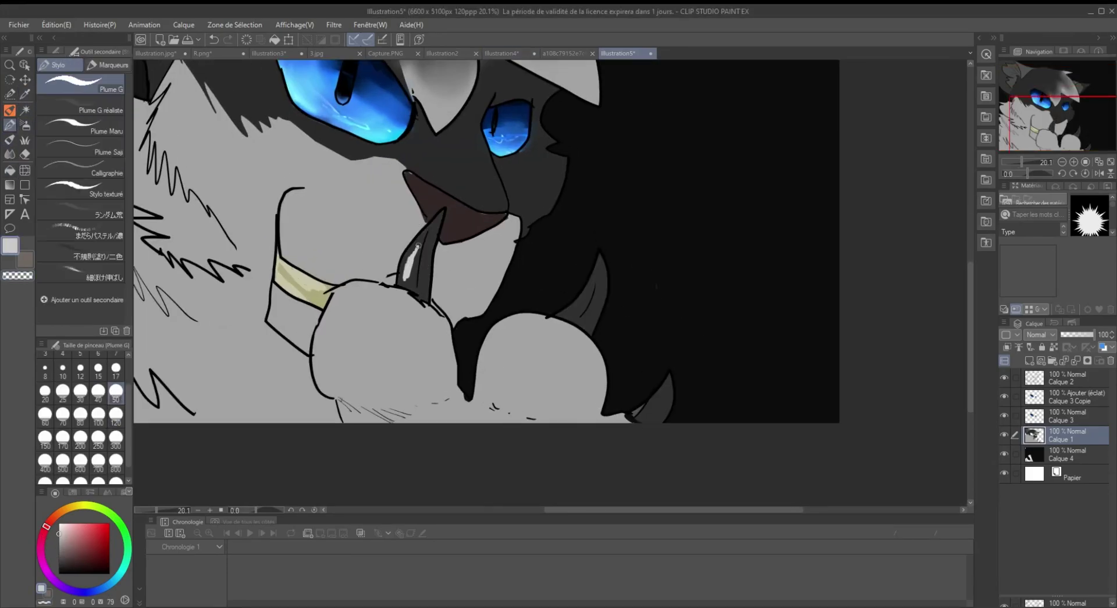
key(e)
mouse_move(587, 296)
mouse_down()
mouse_move(693, 387)
mouse_move(416, 265)
mouse_move(410, 274)
mouse_move(591, 317)
mouse_up()
key(p)
key(e)
drag(660, 401, 652, 419)
key(p)
mouse_move(410, 279)
mouse_down()
mouse_move(425, 245)
mouse_move(407, 288)
mouse_up()
key(j)
Duplicate layer Calque 1 and lower the original's opacity to 29 %
right_click(1049, 437)
click(1018, 144)
key(e)
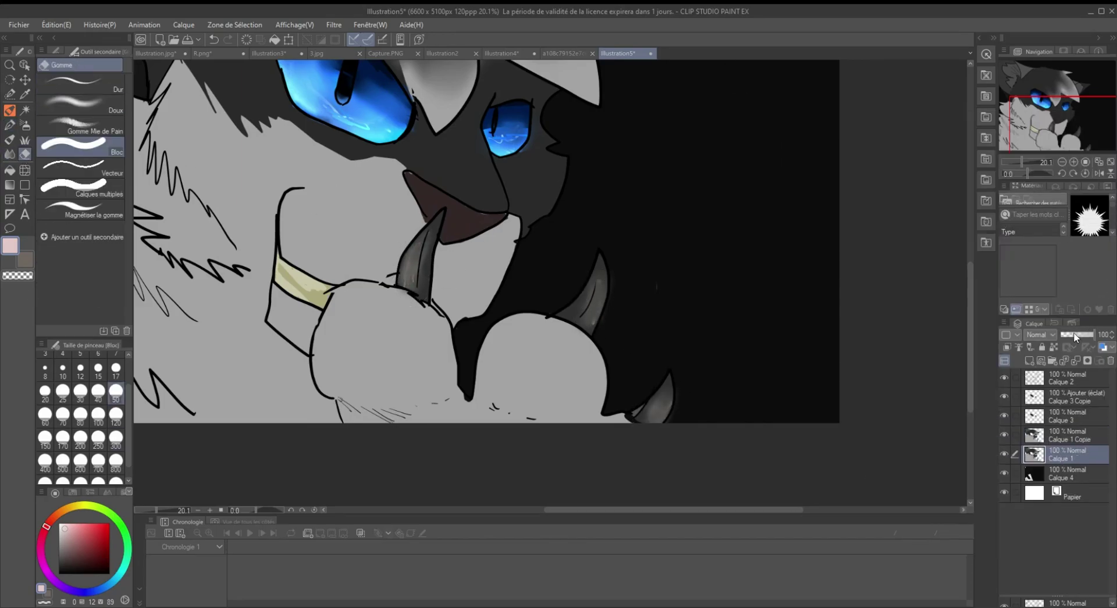
drag(1079, 334, 1069, 334)
Erase the fur areas from layer Calque 1 Copie with the Bloc eraser at size 800
click(1064, 435)
mouse_move(233, 343)
mouse_down()
mouse_move(204, 146)
mouse_move(279, 326)
mouse_move(252, 192)
mouse_up()
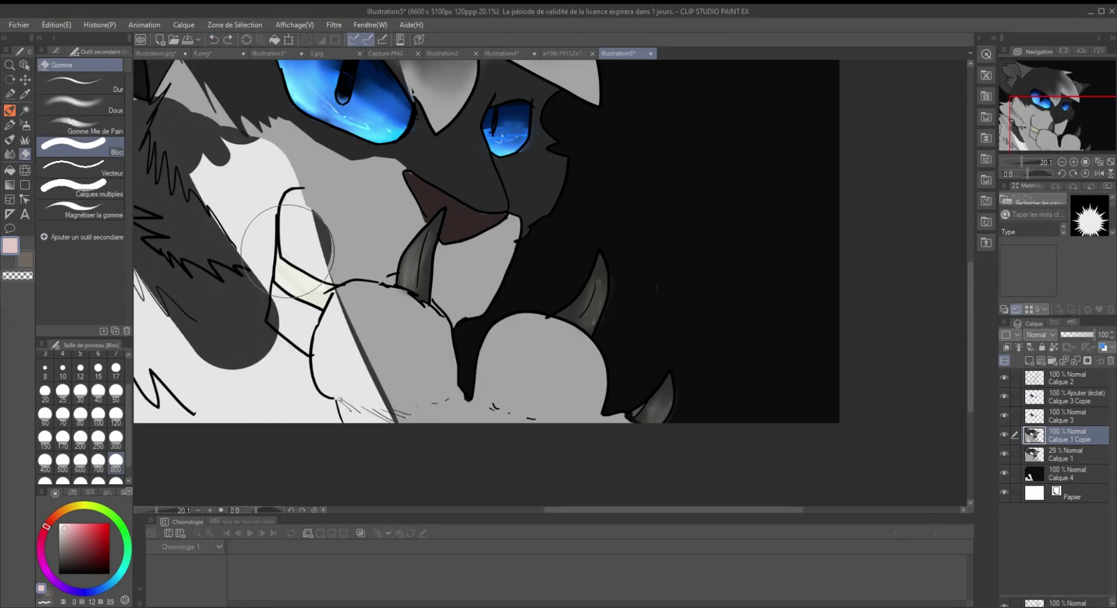
scroll(252, 191, down, 2)
scroll(299, 137, left, 3)
mouse_move(300, 138)
mouse_down()
mouse_move(547, 349)
mouse_move(445, 321)
mouse_up()
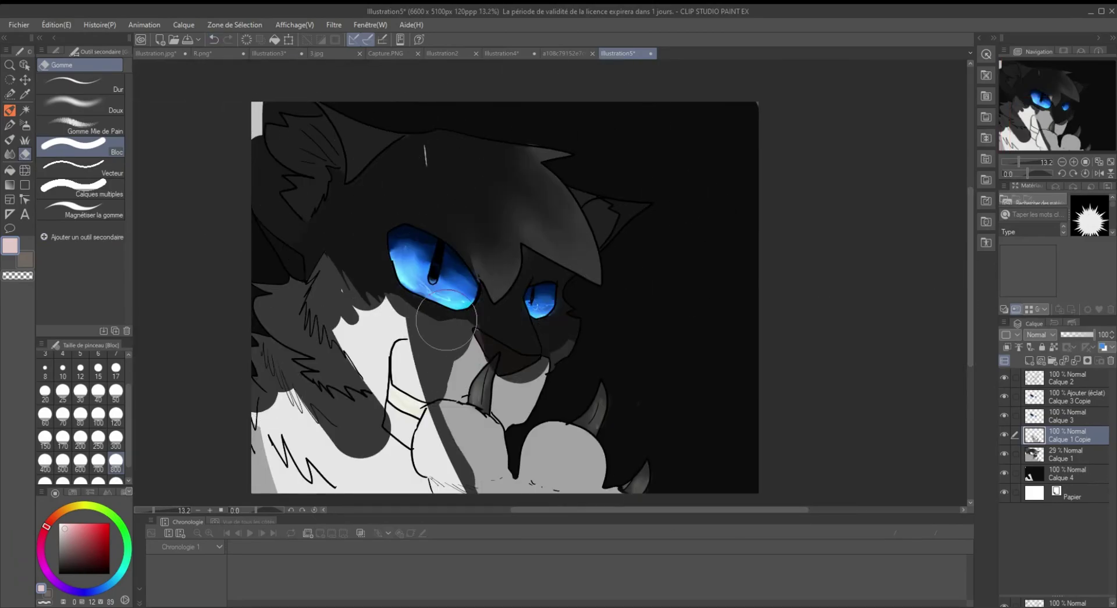
key(ctrl+z)
mouse_move(434, 112)
mouse_down()
mouse_move(523, 262)
mouse_move(523, 406)
mouse_move(573, 460)
mouse_move(439, 442)
mouse_move(448, 349)
mouse_move(461, 349)
mouse_up()
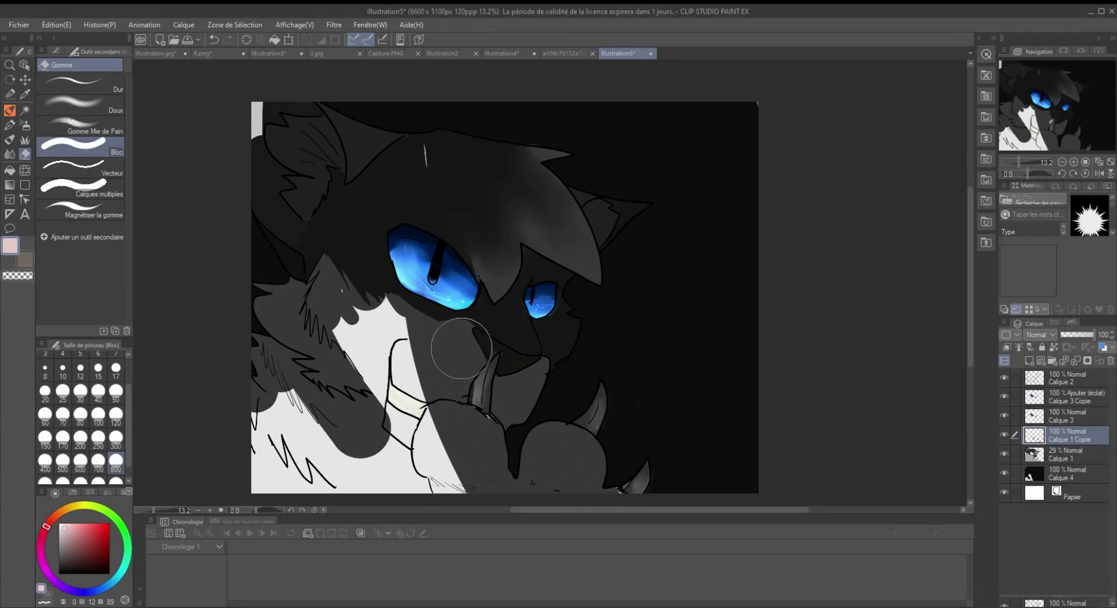
Try several blending modes on layer Calque 1 Copie and settle on Luminance
click(1041, 335)
click(1062, 181)
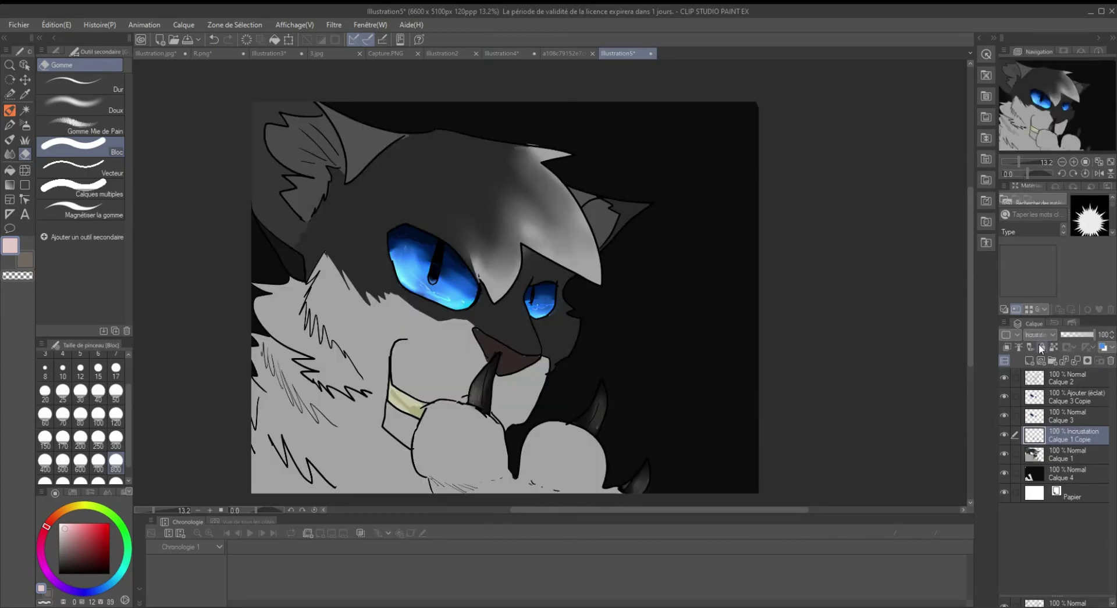
key(Up)
key(Up)
key(Up)
key(Up)
key(Up)
key(Up)
key(Up)
key(Up)
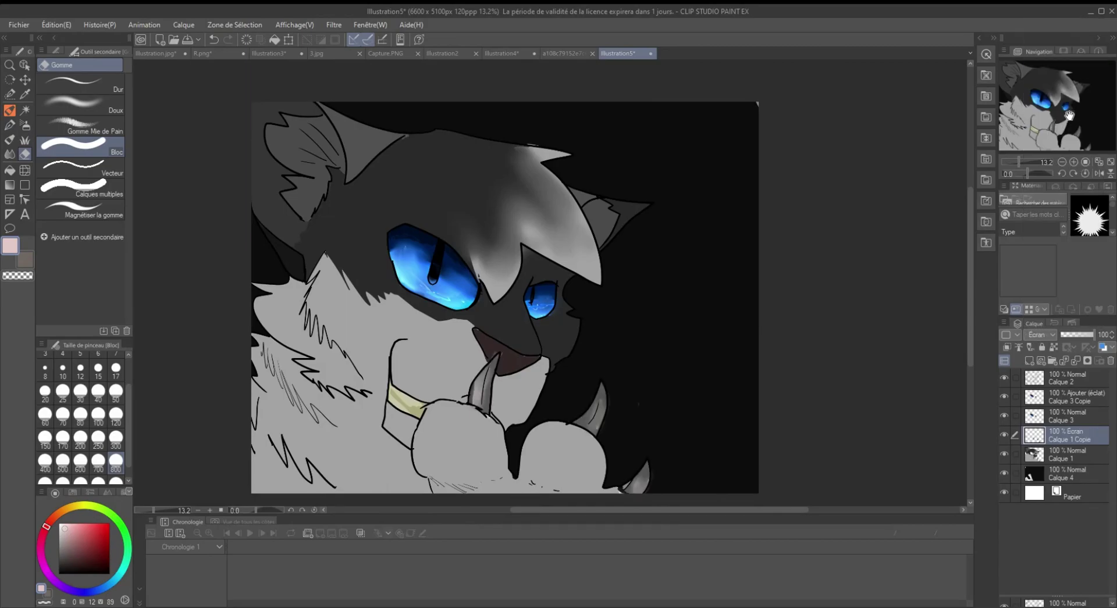
key(End)
Add a new top layer and shade the chest and neck fur in very dark red with Plume G at 31 % opacity
click(1029, 360)
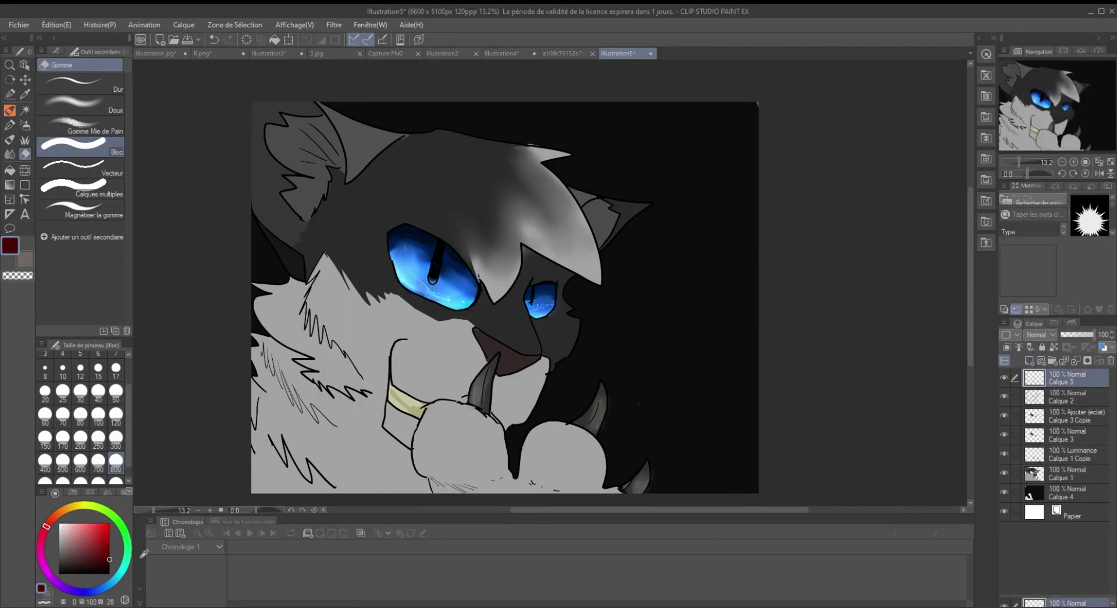
key(p)
drag(72, 114, 65, 114)
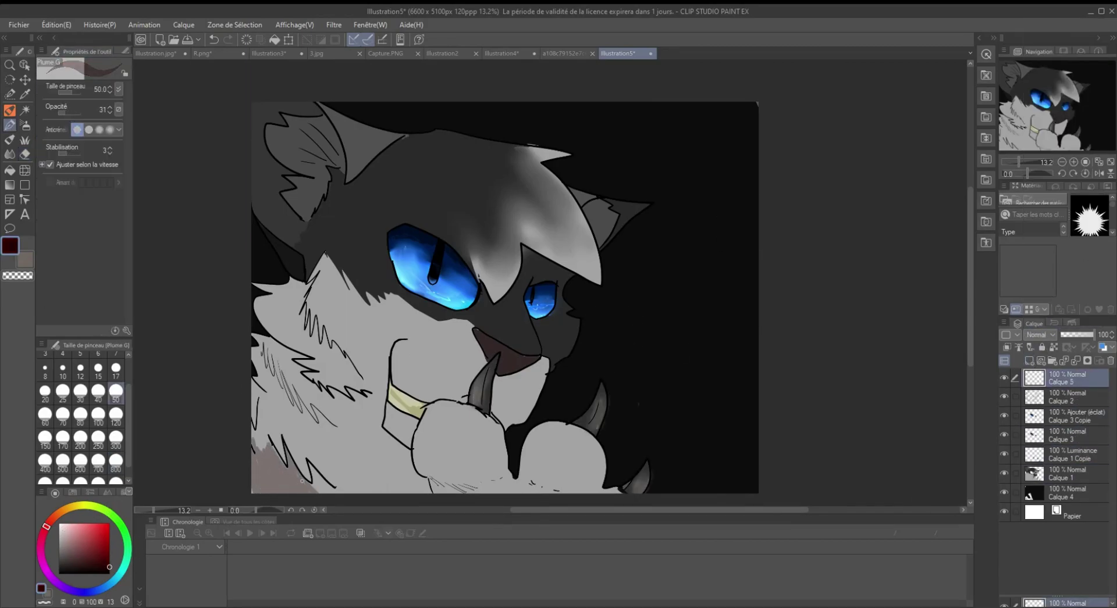
drag(257, 327, 283, 363)
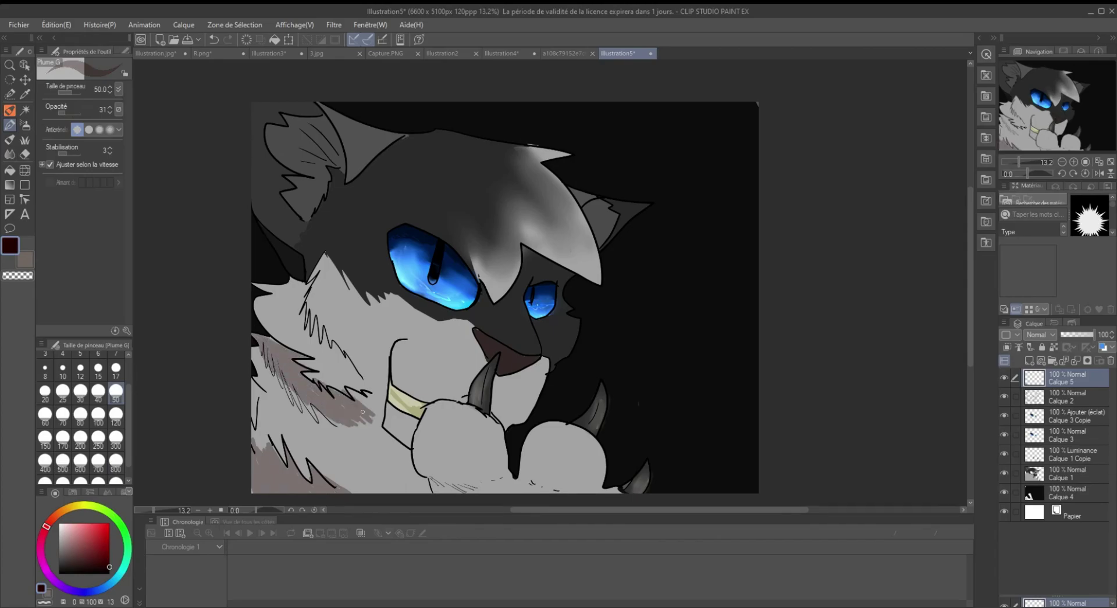
Raise layer Calque 1 to 64 % opacity and paint the white gaps of background layer Calque 4 black with a size 800 pen
click(1067, 473)
drag(1105, 334, 1083, 335)
click(1067, 493)
click(115, 461)
drag(65, 114, 82, 114)
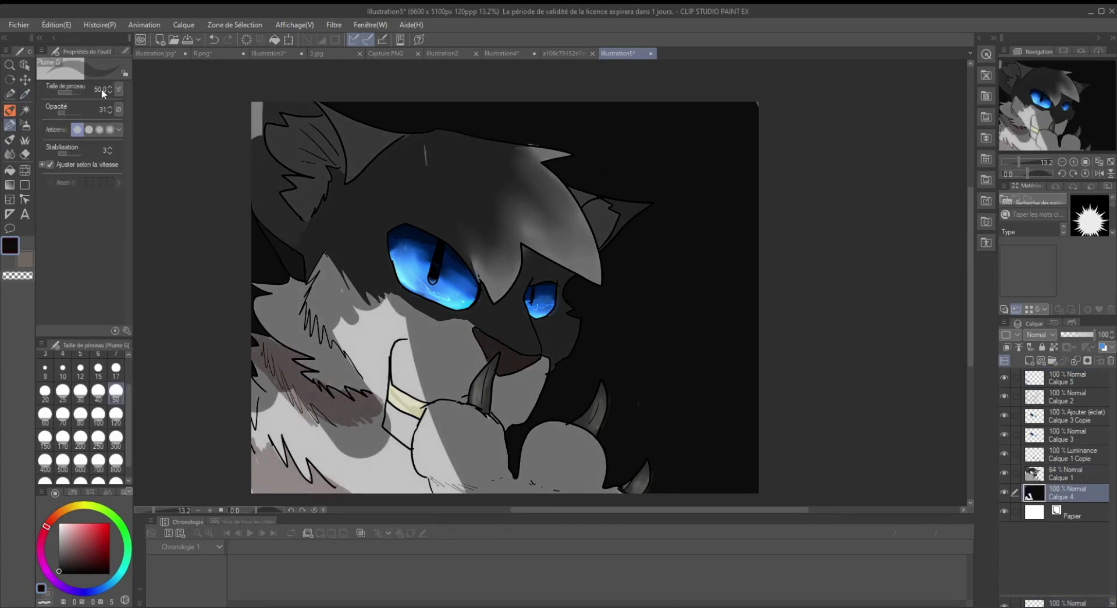
click(59, 572)
drag(346, 369, 442, 483)
Lower layer Calque 5 to 52 % opacity and shade the chest and neck fur black with a size 50 pen at 37 % opacity
click(1067, 378)
drag(1105, 334, 1077, 335)
drag(81, 114, 66, 114)
click(109, 574)
click(116, 391)
drag(258, 466, 259, 504)
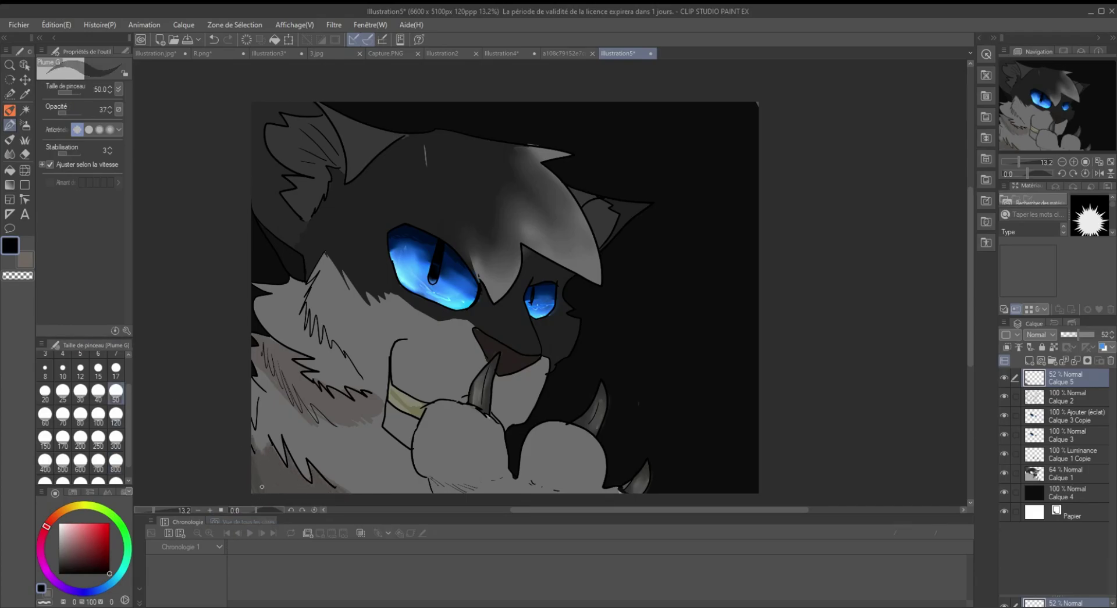
mouse_move(261, 346)
mouse_down()
mouse_move(288, 352)
mouse_move(308, 382)
mouse_up()
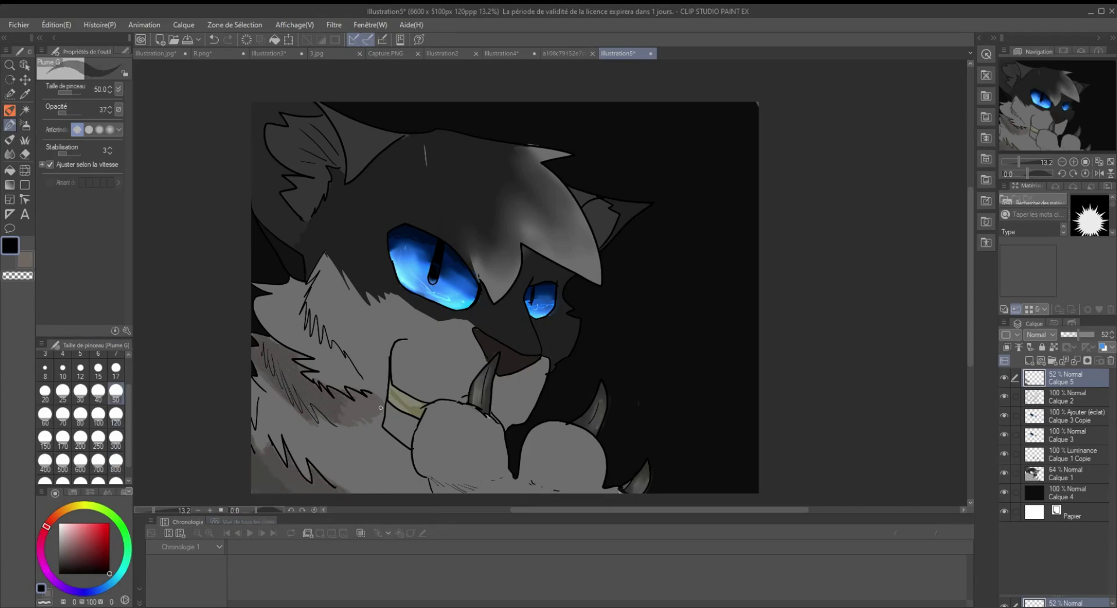
Shade the outer sides of both paws in translucent black on layer Calque 5
scroll(409, 452, up, 1)
mouse_move(462, 407)
mouse_down()
mouse_move(424, 465)
mouse_move(450, 455)
mouse_up()
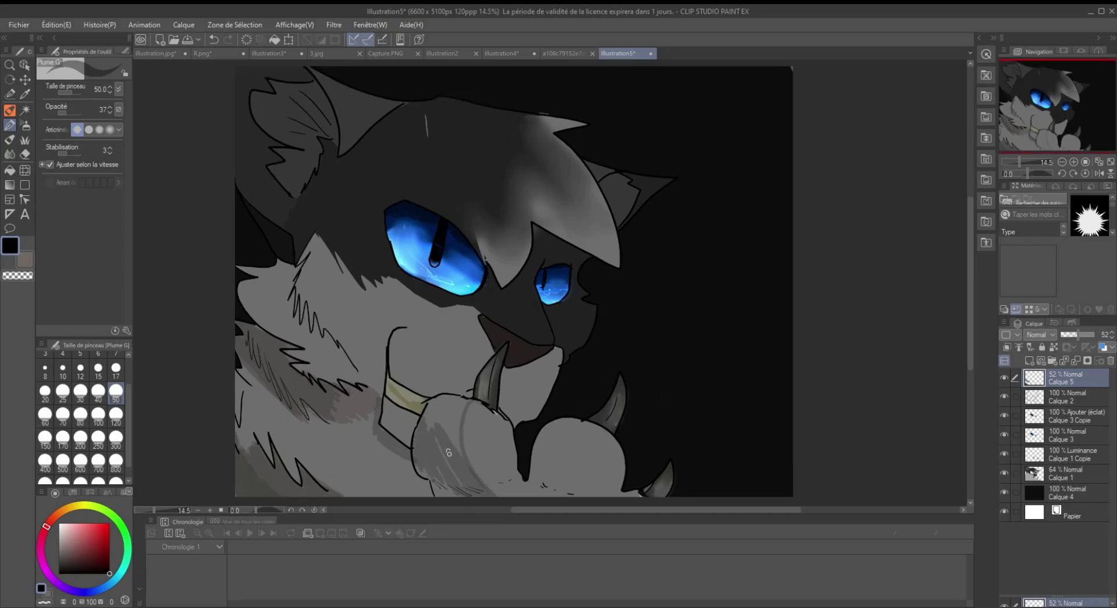
drag(442, 407, 454, 432)
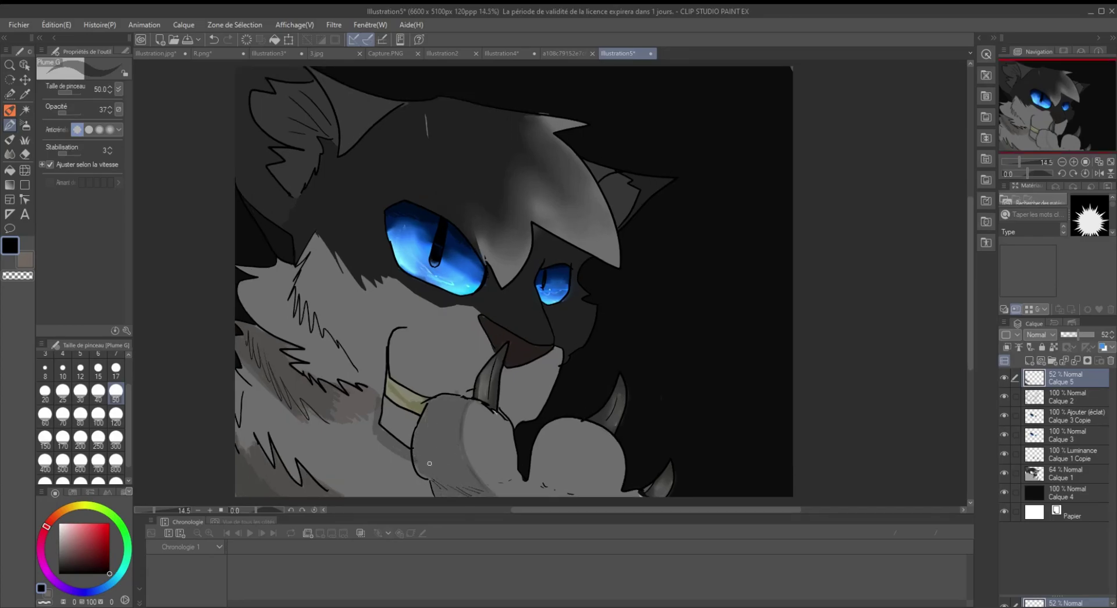
drag(579, 442, 543, 434)
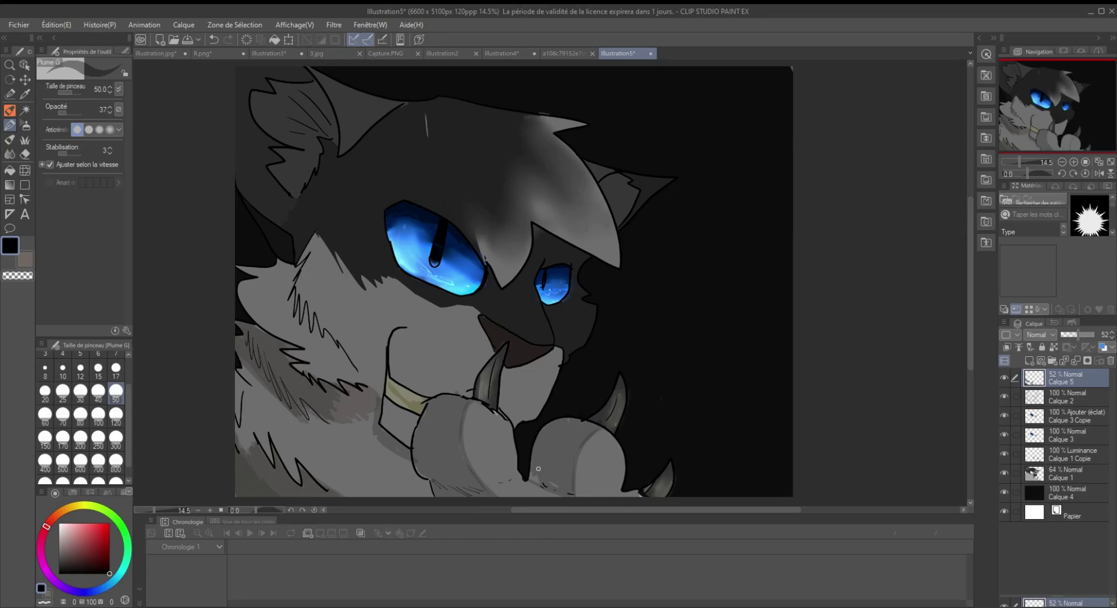
Shade the neck, muzzle, ears and the dark fur around the eyes in translucent black on layer Calque 5
mouse_move(299, 368)
mouse_down()
mouse_move(262, 279)
mouse_move(310, 335)
mouse_up()
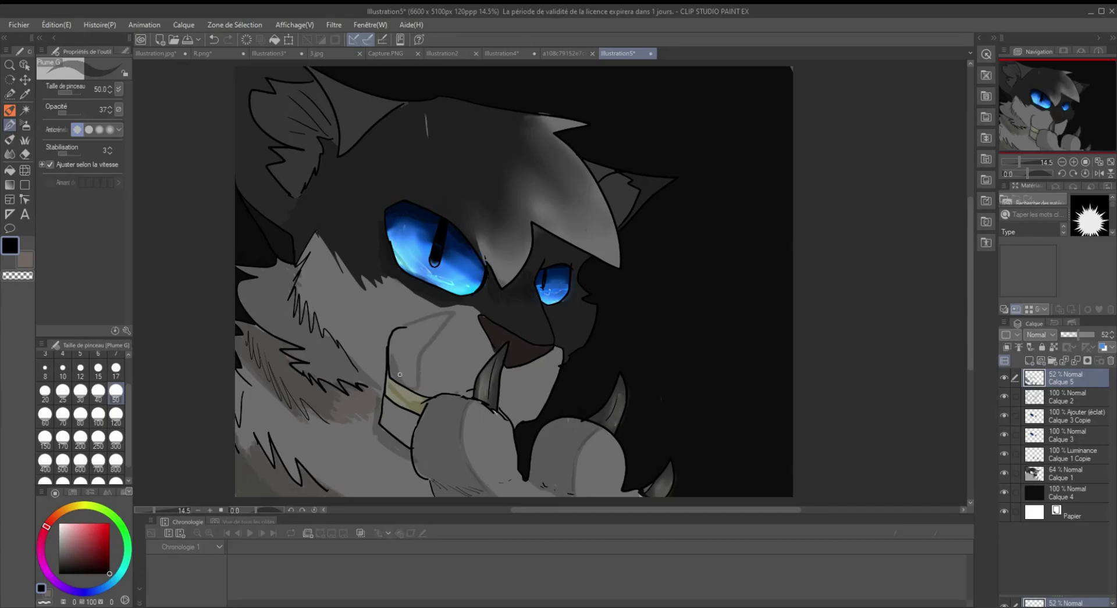
drag(400, 374, 393, 342)
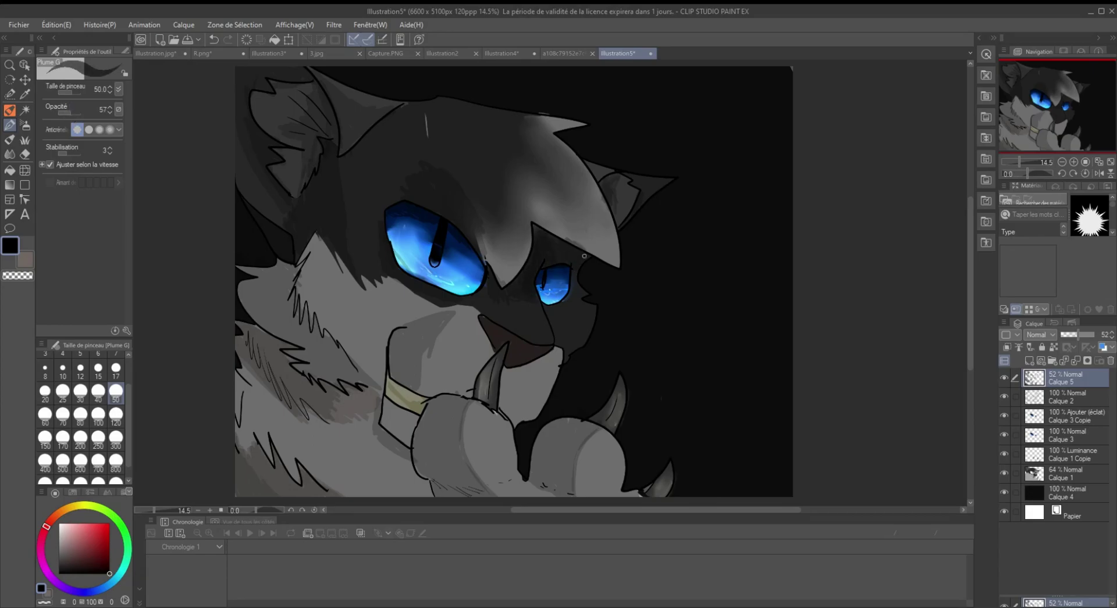
Cover the stray pale line on the forehead with dark grey and make layer Calque 1 Copie active
scroll(584, 278, down, 1)
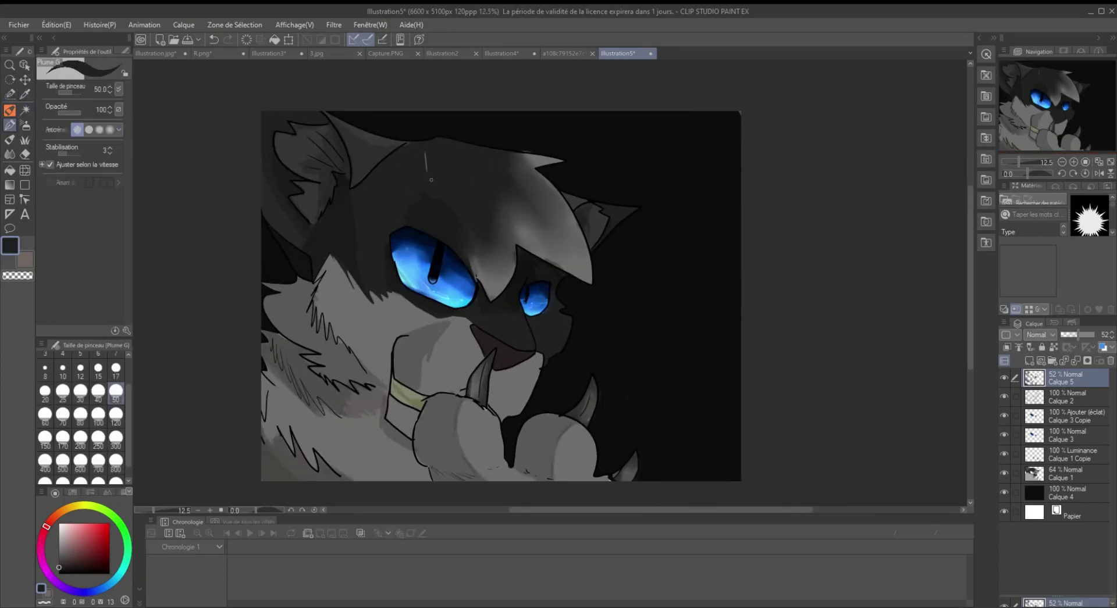
ctrl+shift+click(502, 159)
ctrl+shift+click(449, 171)
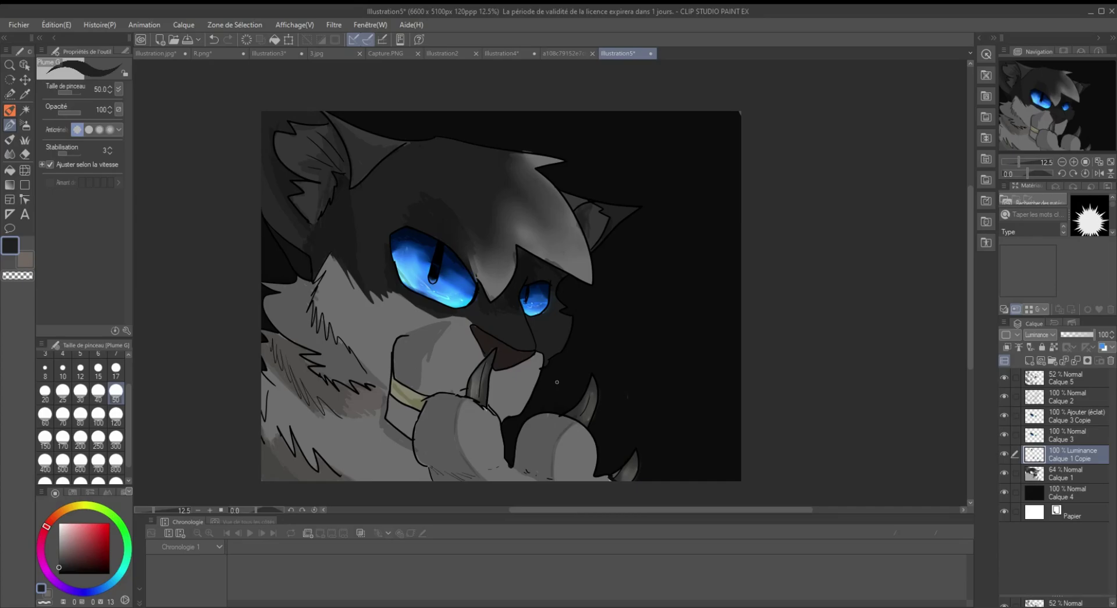
Add a new layer on top and paint dark red blood on the two upper claws with Plume G at 100 % opacity
key(ctrl+shift+n)
scroll(726, 214, up, 2)
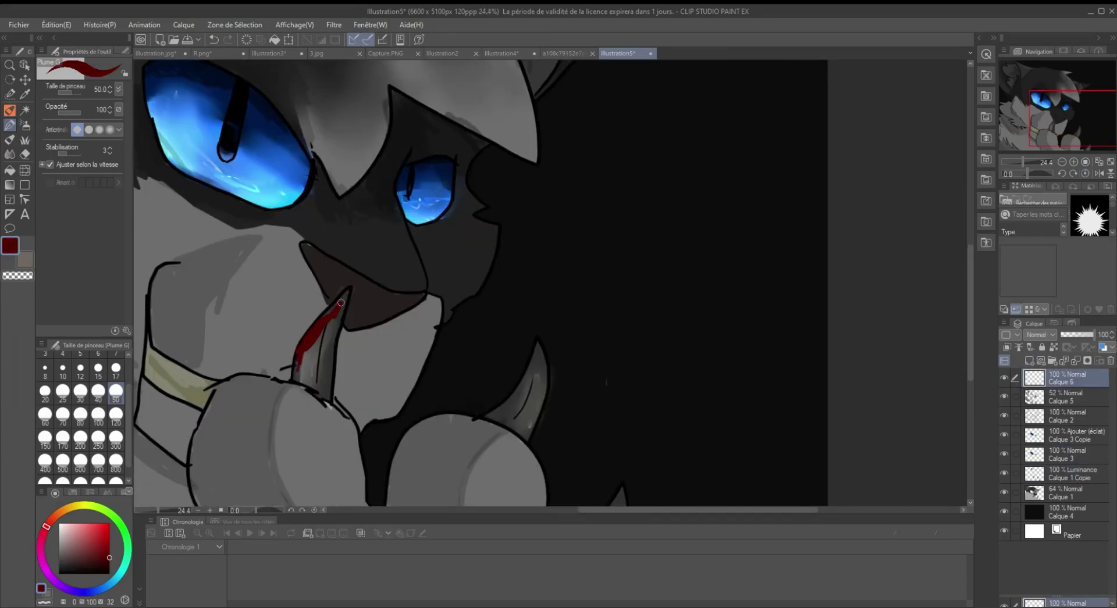
drag(334, 335, 312, 373)
drag(503, 402, 530, 381)
scroll(527, 383, down, 2)
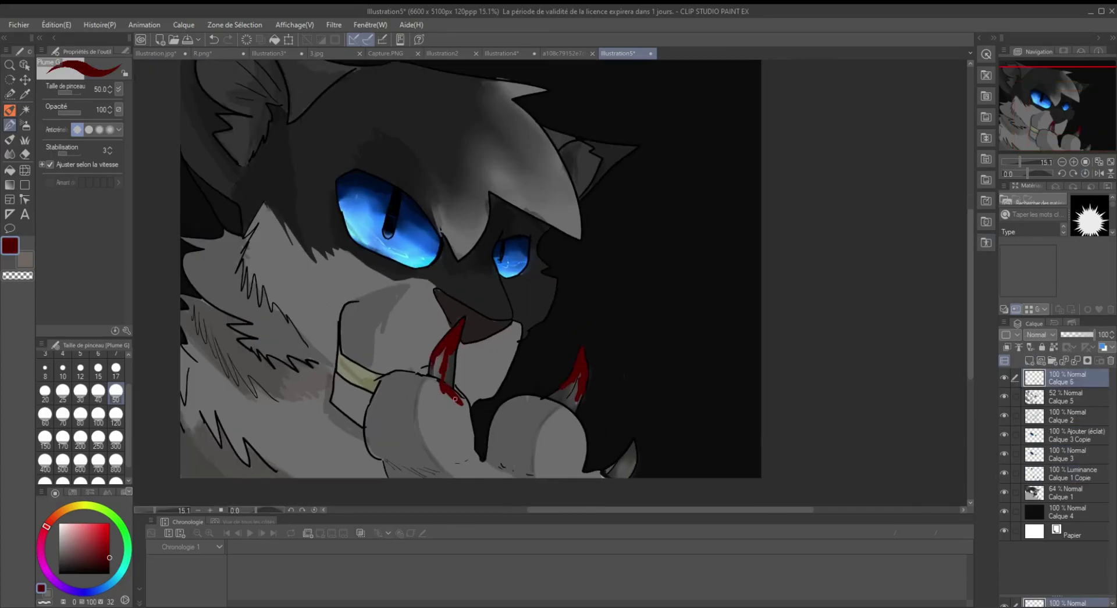
Move layer Calque 2 above the blood layer and paint soft red stains on the muzzle and near paw with the Nuage brush
drag(1058, 417, 1059, 373)
click(25, 140)
click(80, 256)
mouse_move(352, 308)
mouse_down()
mouse_move(385, 399)
mouse_move(433, 407)
mouse_up()
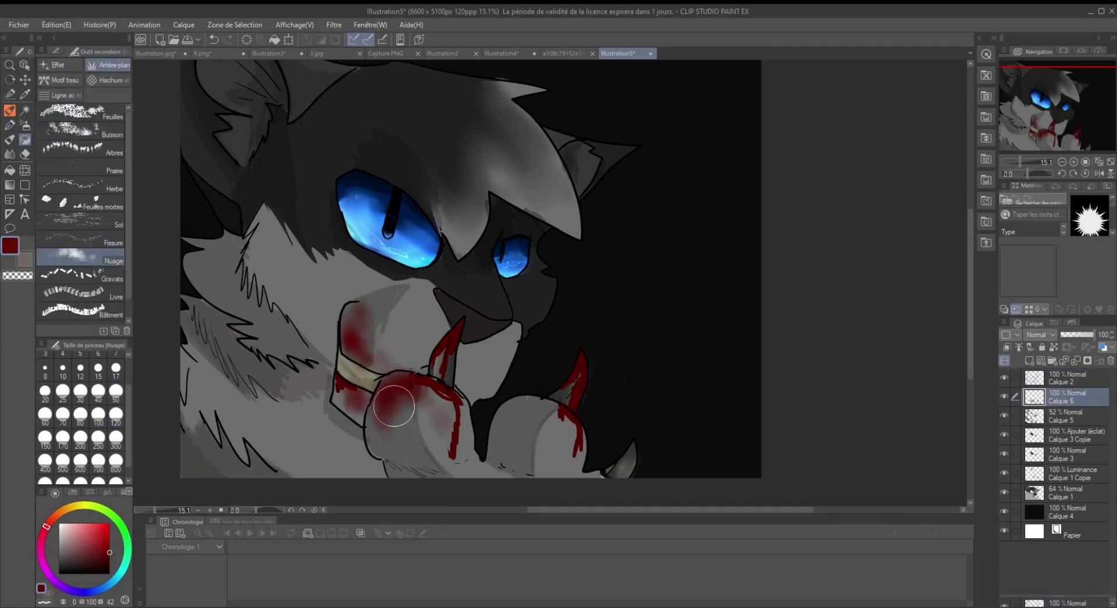
Paint bright red highlights over the blood on the mouth, paws and claws, and blend them with the Mélangeur tool
key(p)
drag(336, 375, 343, 385)
drag(345, 337, 349, 350)
key(j)
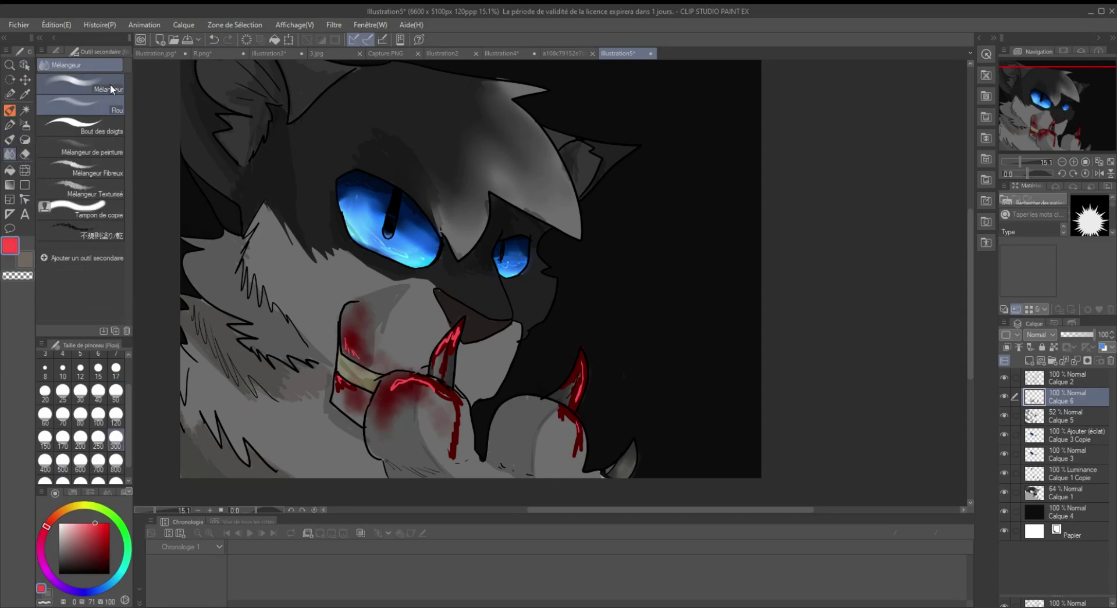
scroll(578, 391, down, 2)
scroll(420, 403, up, 3)
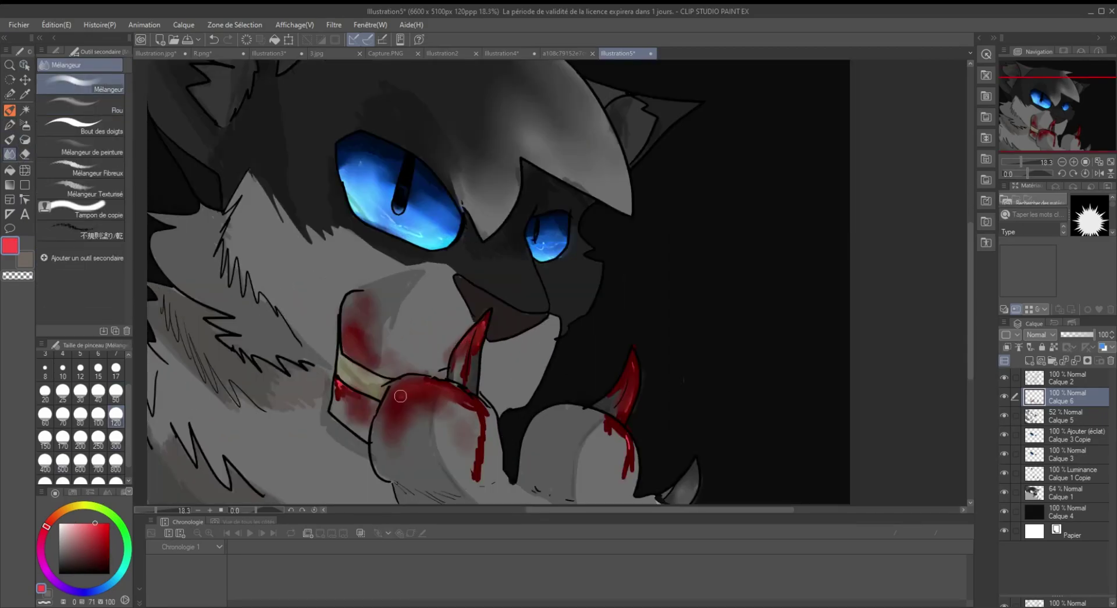
key(p)
key(ctrl+z)
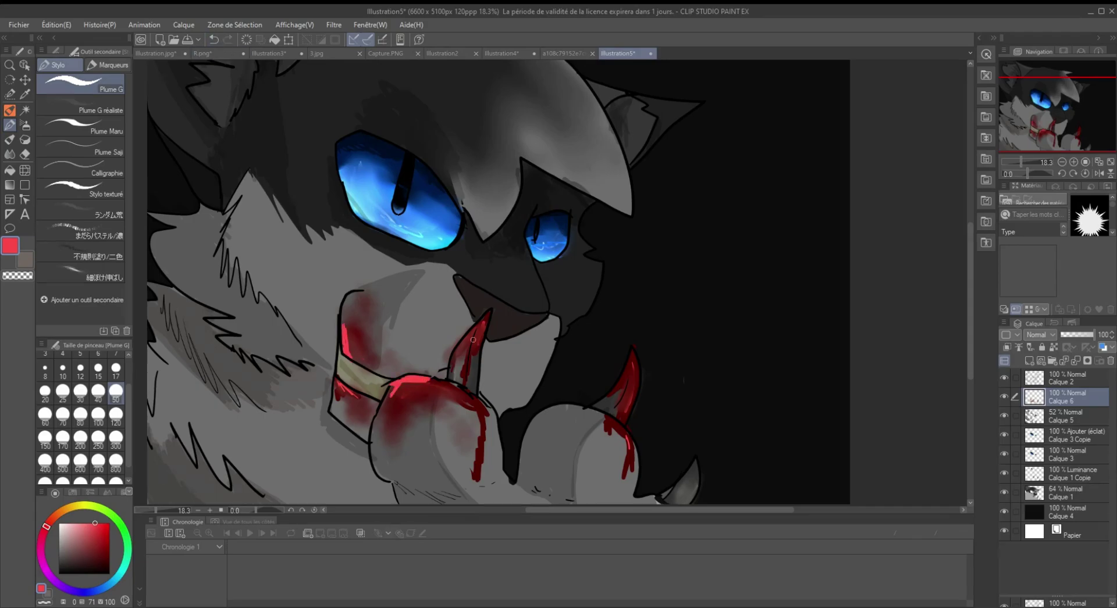
key(j)
Duplicate the blood layer Calque 6 and set the copy to Densité éclat at 62 % opacity
scroll(487, 321, down, 3)
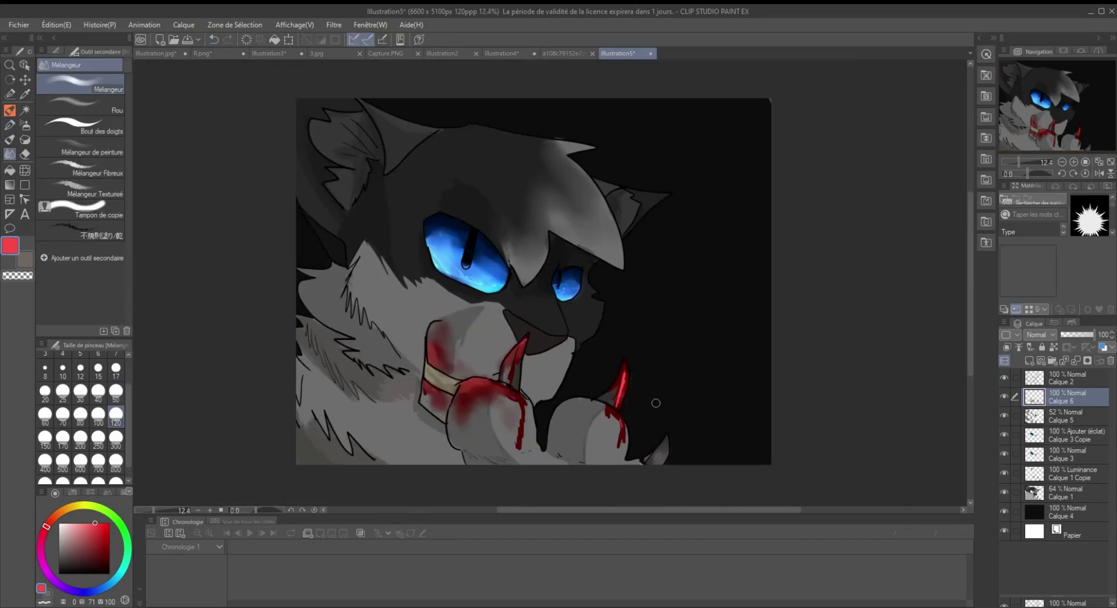
drag(1093, 334, 1081, 334)
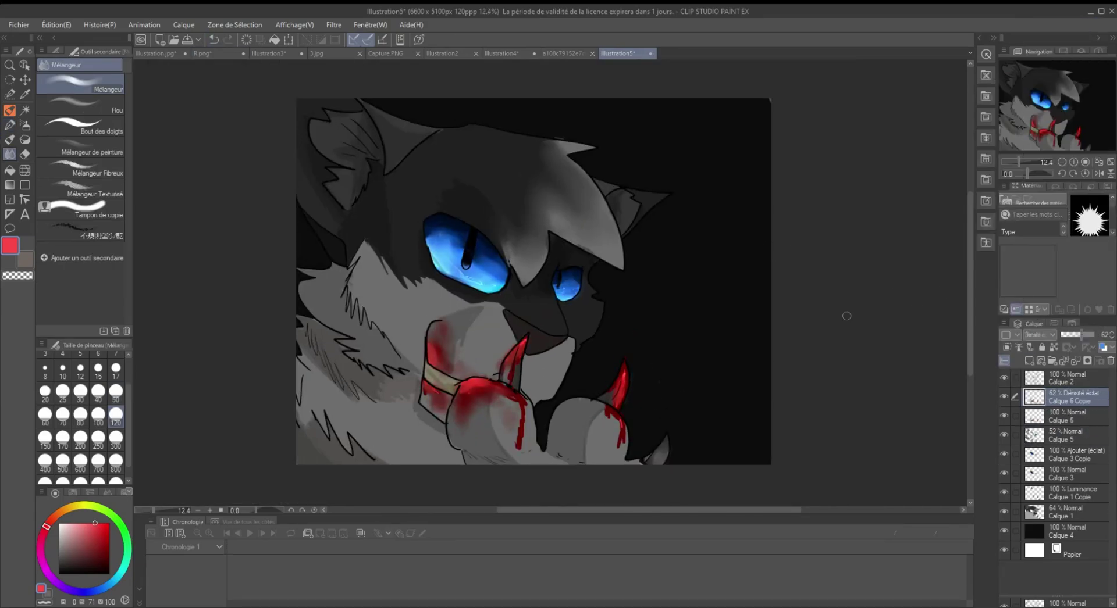
Spray faint dark grey speckles over the black background on layer Calque 4 with the Pulvérisation airbrush
click(1067, 531)
click(24, 125)
click(80, 106)
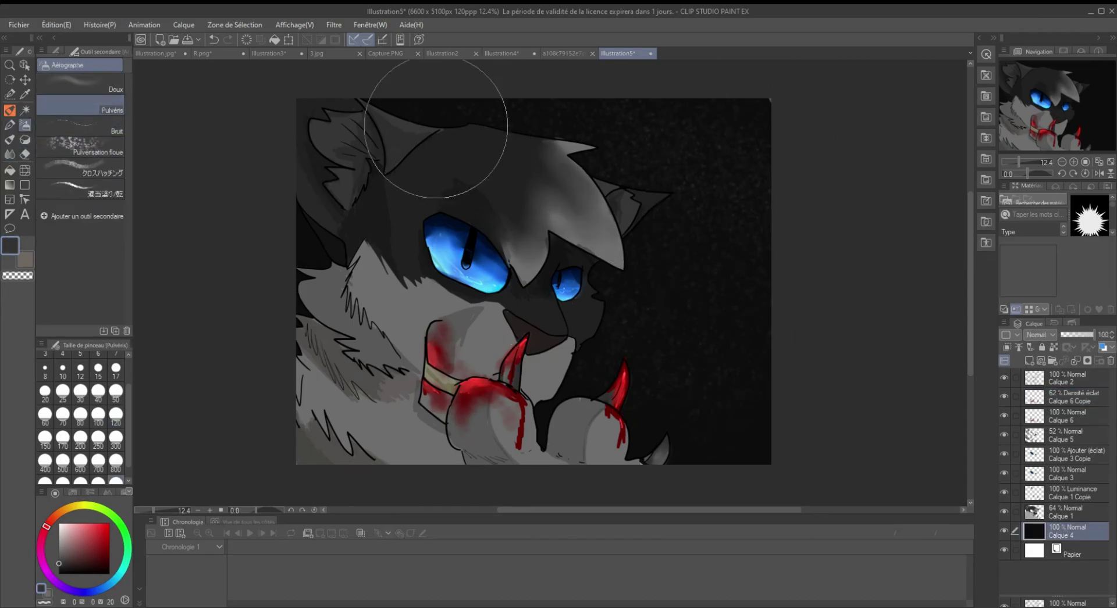
Paint a dark grey band along the background's upper edge and blend it downward with the Mélangeur tool at size 800
click(9, 154)
drag(372, 117, 892, 120)
click(116, 461)
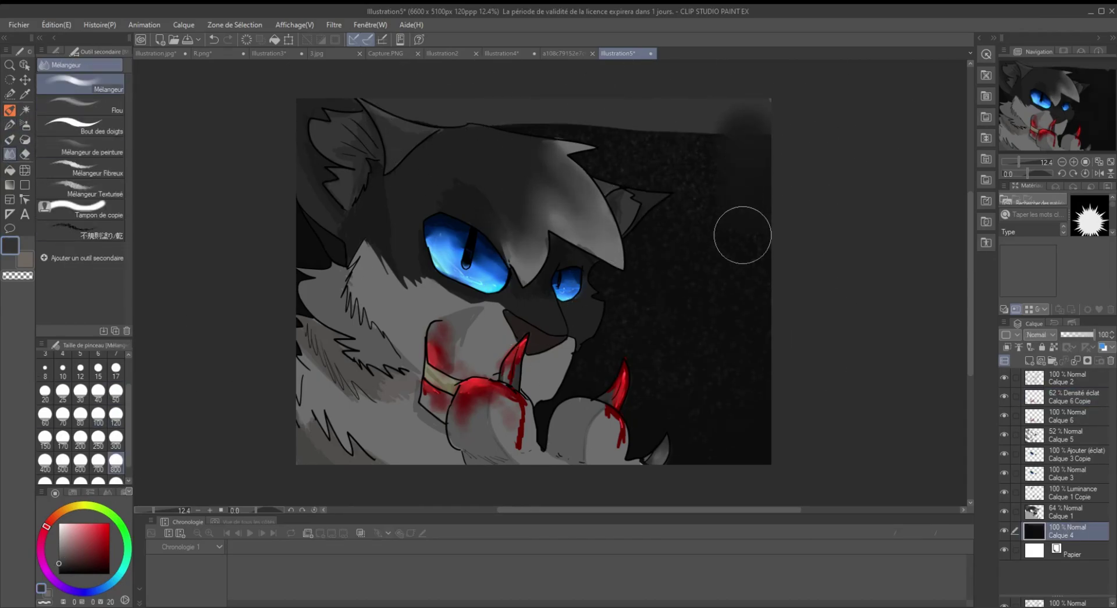
mouse_move(560, 186)
mouse_down()
mouse_move(466, 139)
mouse_move(378, 77)
mouse_move(293, 106)
mouse_up()
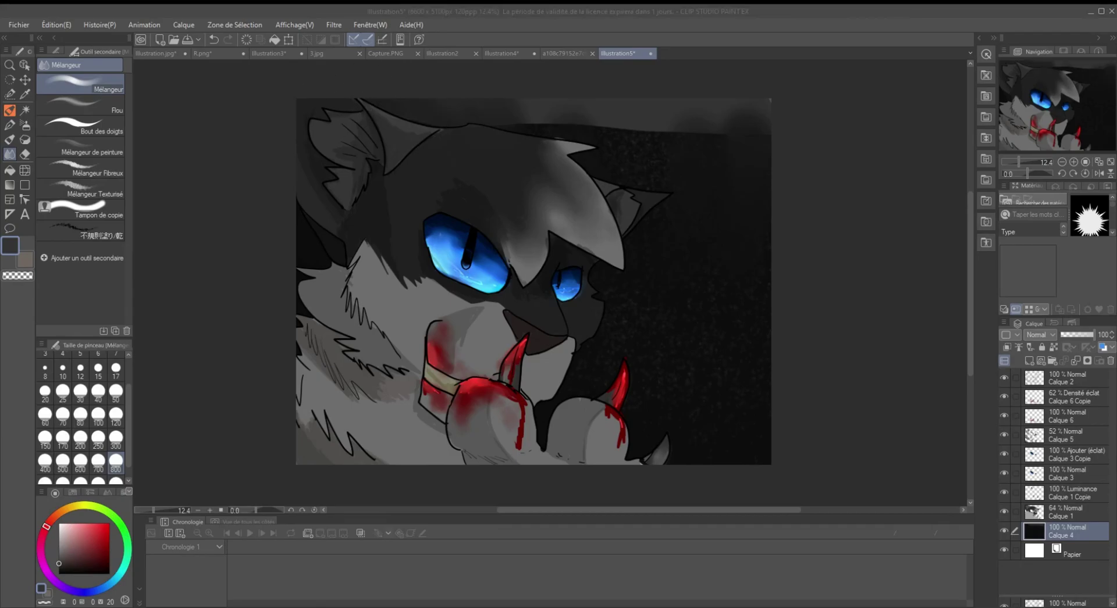
click(741, 95)
mouse_move(740, 95)
mouse_down()
mouse_move(600, 140)
mouse_move(745, 134)
mouse_move(651, 140)
mouse_up()
Spray more grey speckles on the background, then paint black in its lower-right corner and blend it softly with Mélangeur
key(b)
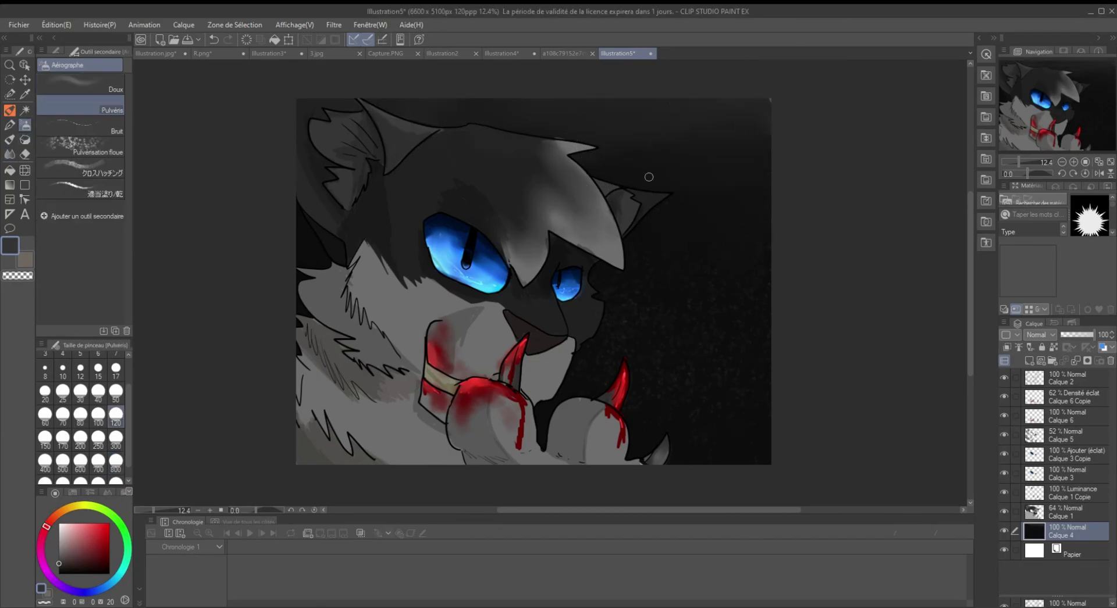
key(p)
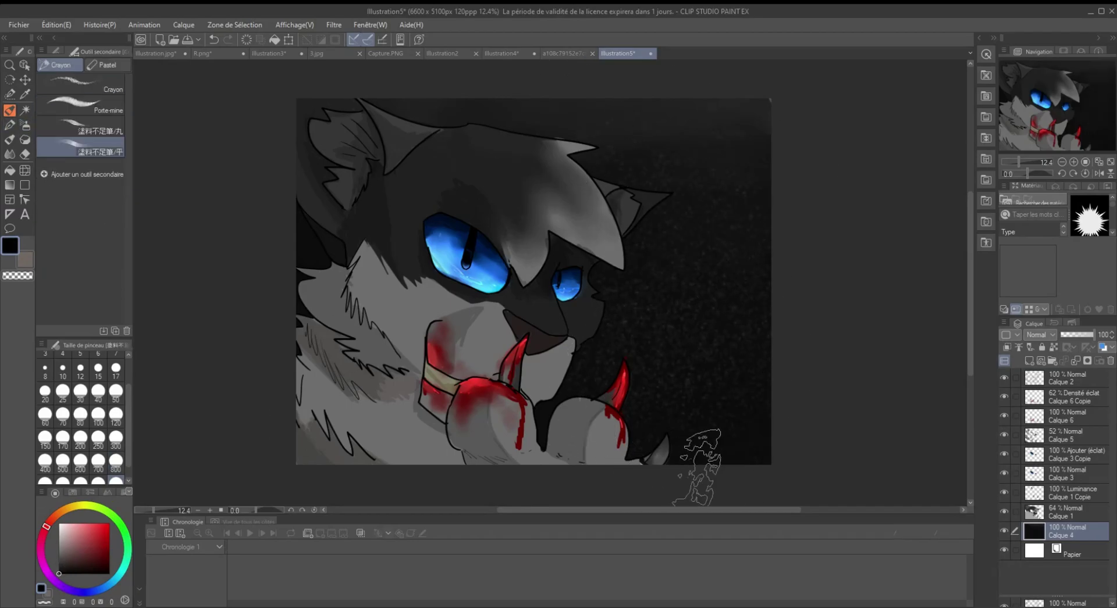
drag(719, 449, 655, 455)
key(j)
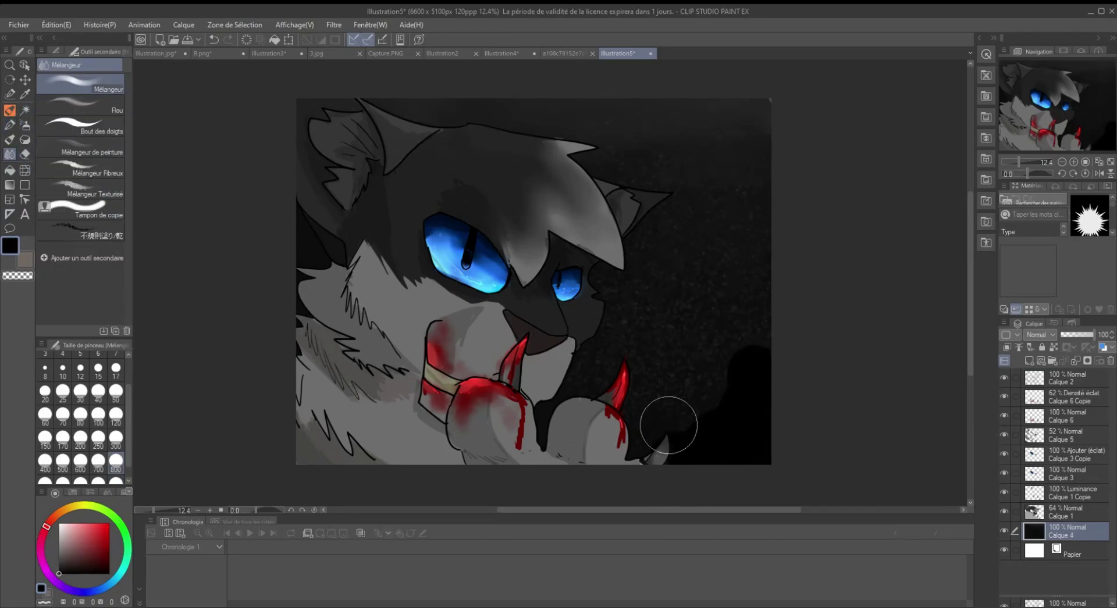
Draw black cracks across the upper background with the Fissure brush and darken the area with a size 800 felt pen at 44 % opacity
click(25, 140)
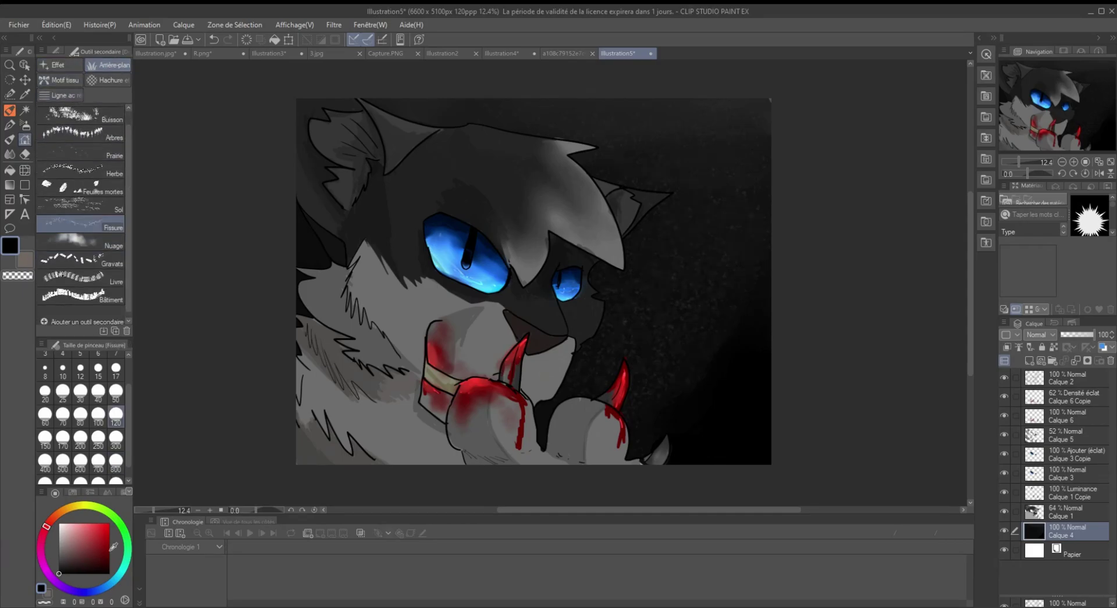
drag(588, 152, 727, 131)
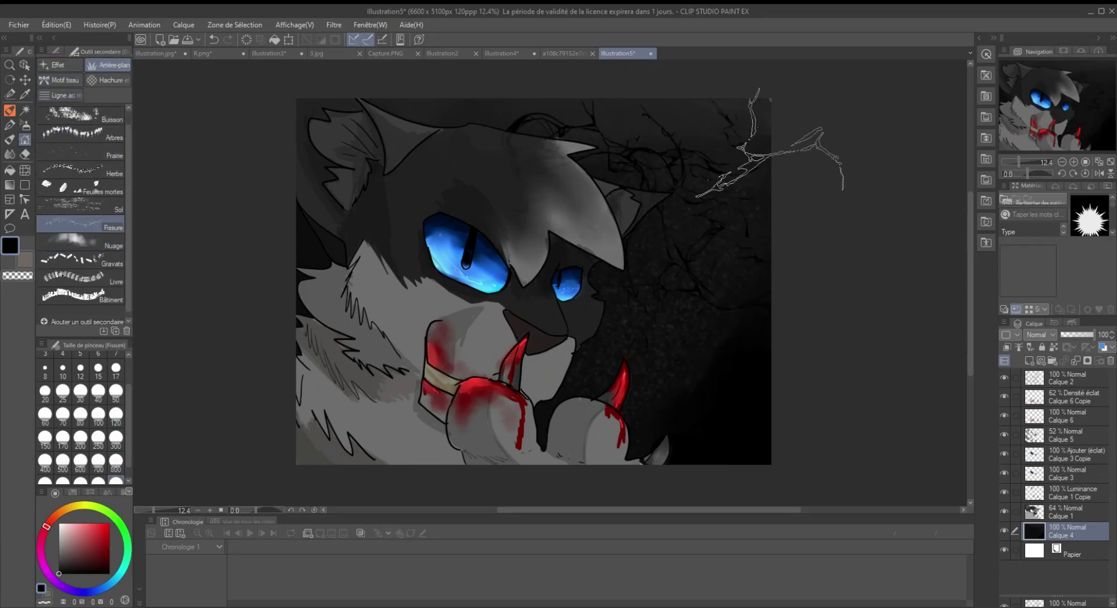
click(10, 124)
click(116, 461)
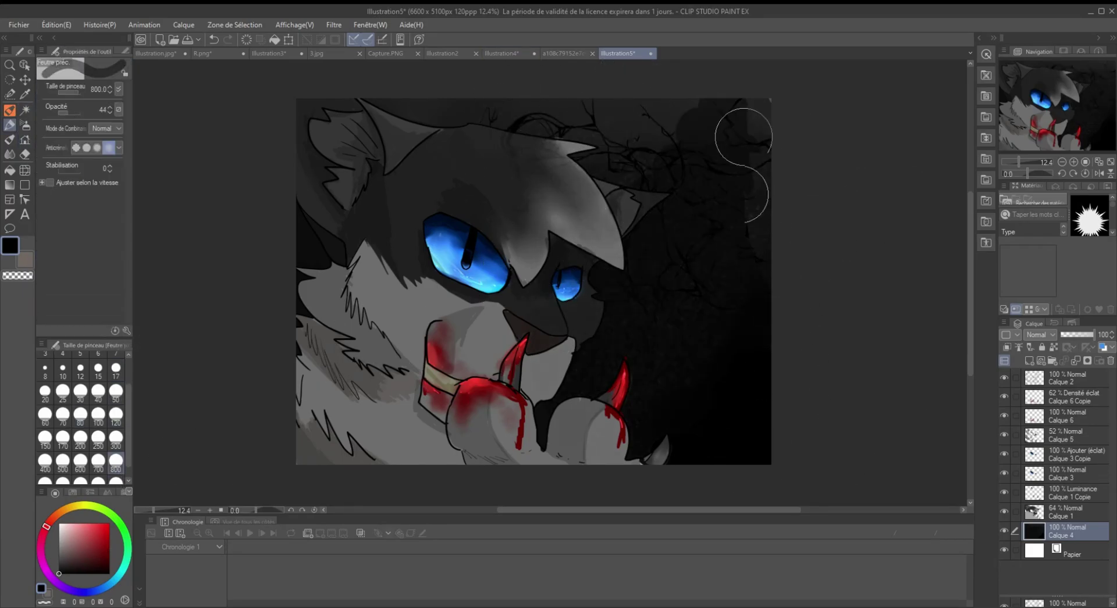
drag(705, 182, 431, 117)
Darken the creature's fur and paws on layer Calque 1 with translucent black strokes of the size 800 felt pen
click(1065, 512)
mouse_move(361, 378)
mouse_down()
mouse_move(499, 236)
mouse_move(454, 107)
mouse_move(537, 148)
mouse_up()
click(93, 113)
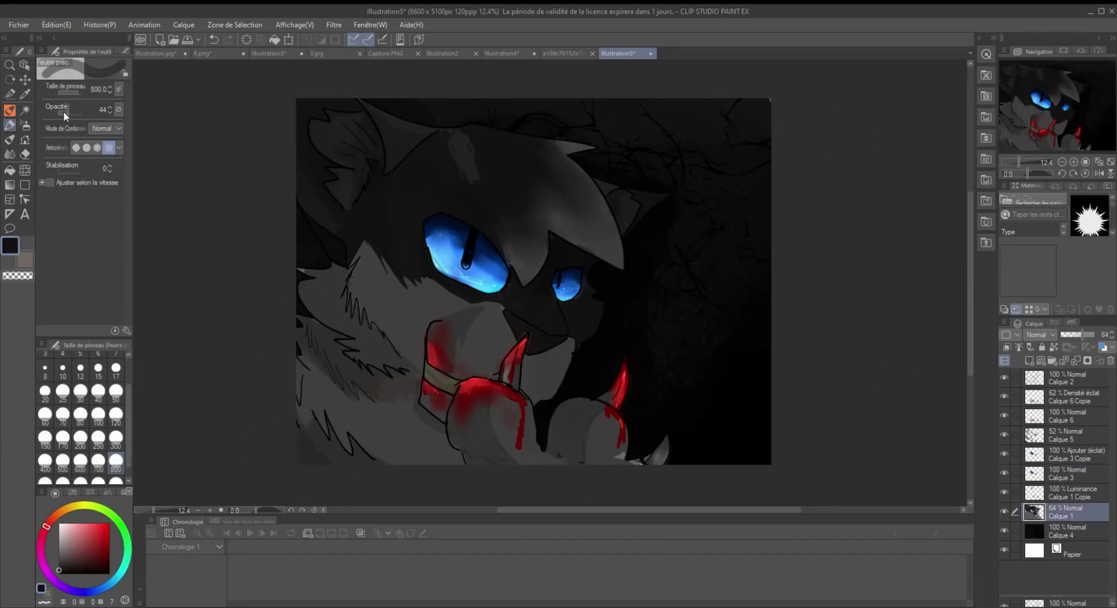